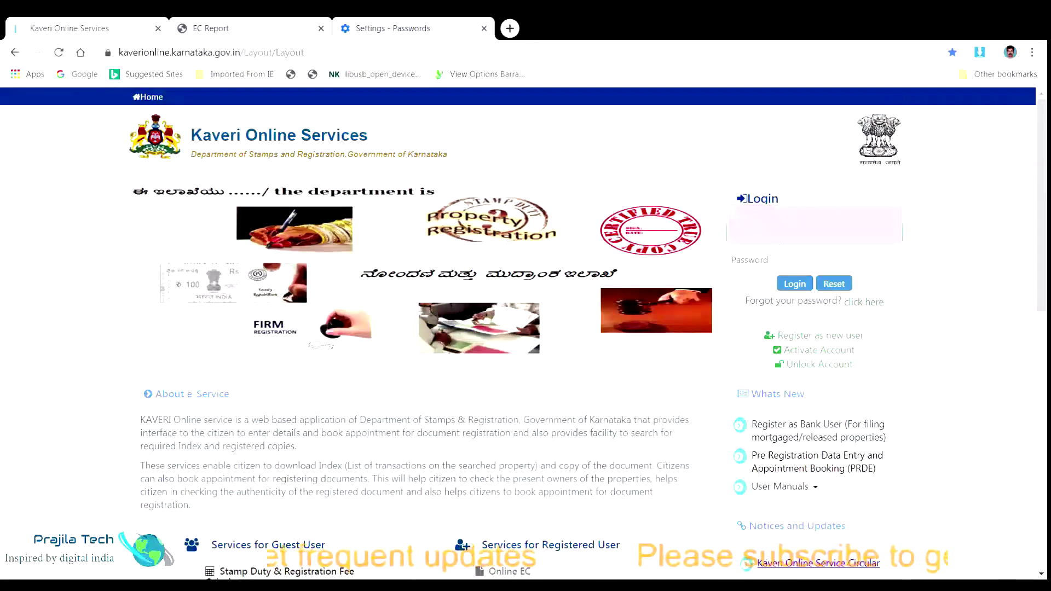
Enter the account password in the Kaveri Online Services login form
{"action": "left_click", "coordinate": [778, 262]}
{"action": "type", "text": "a"}
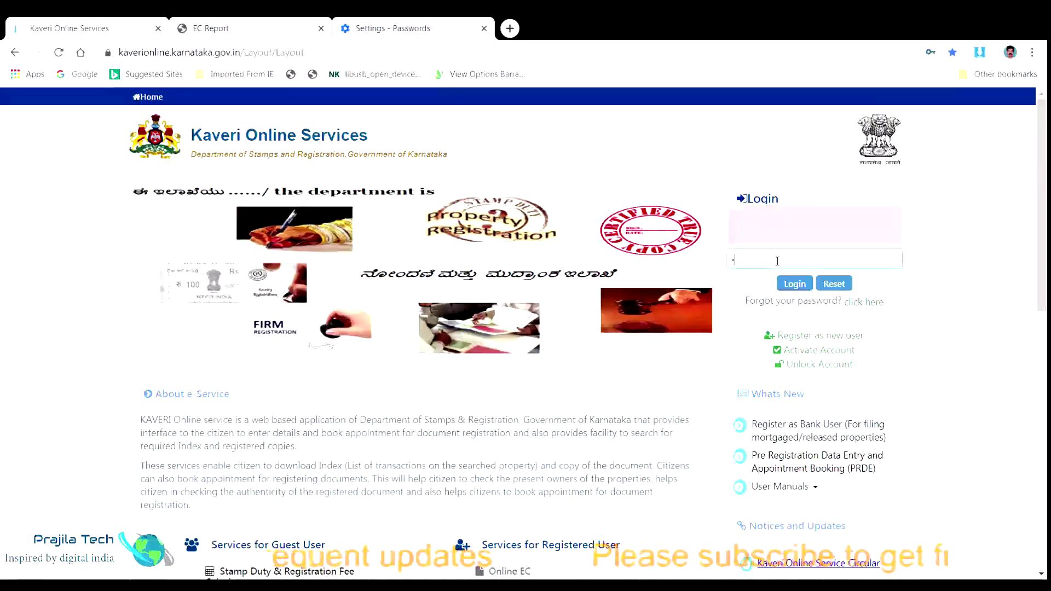
{"action": "type", "text": "***"}
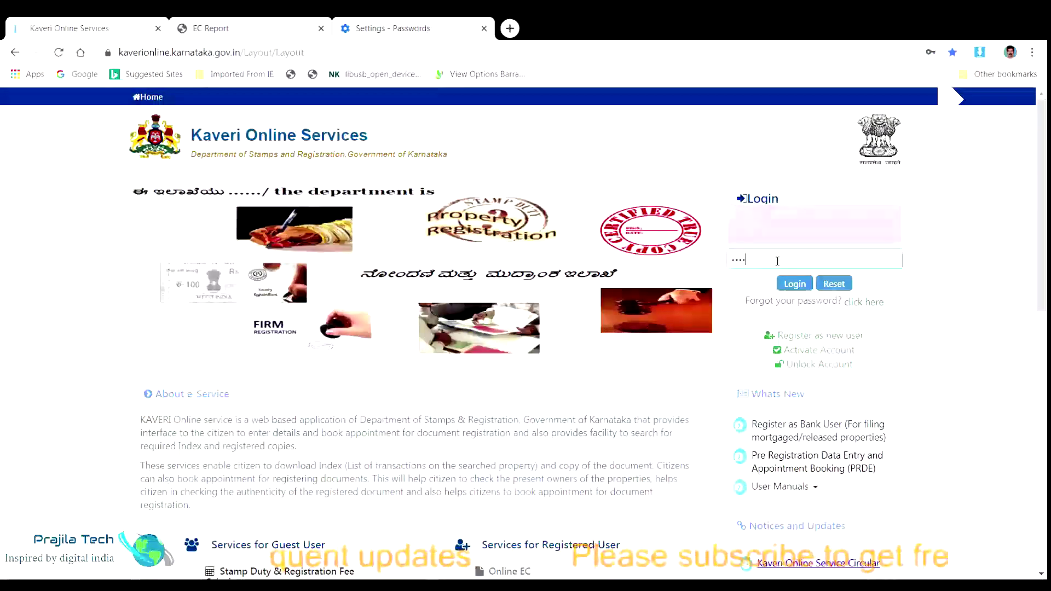
{"action": "type", "text": "*"}
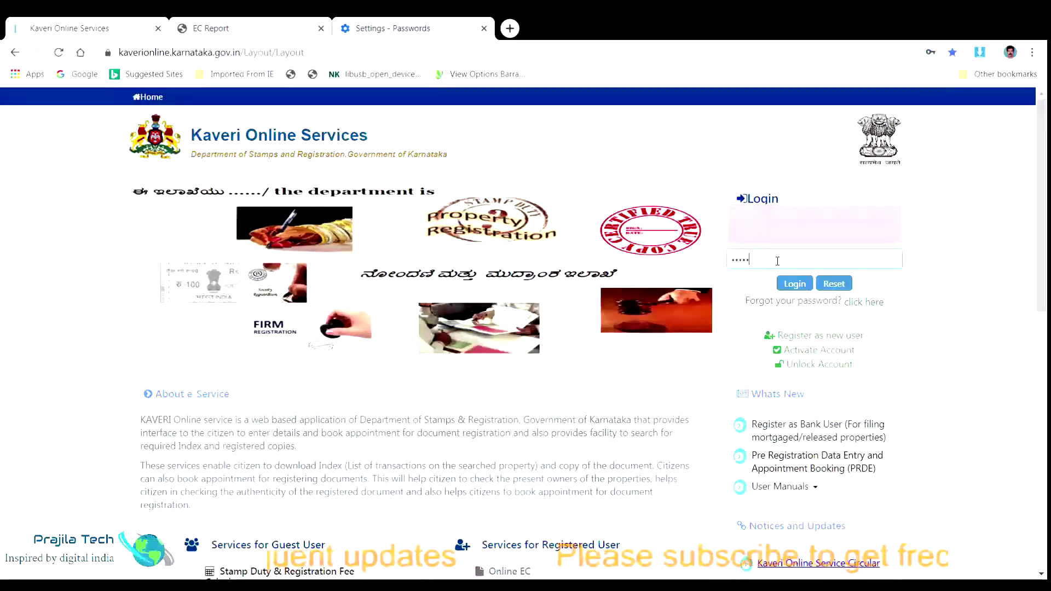
{"action": "type", "text": "*"}
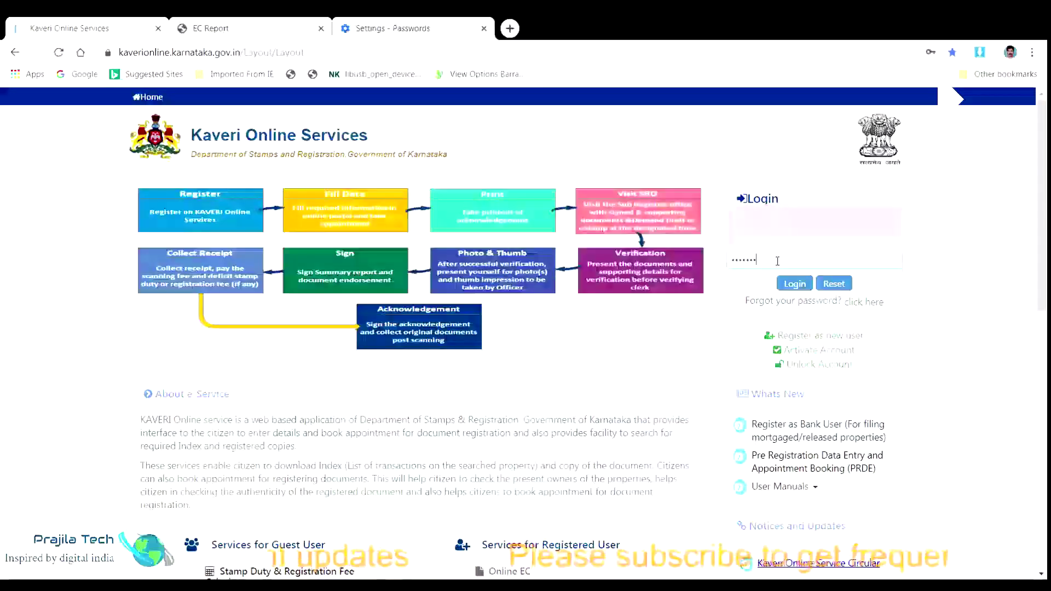
{"action": "type", "text": "•••"}
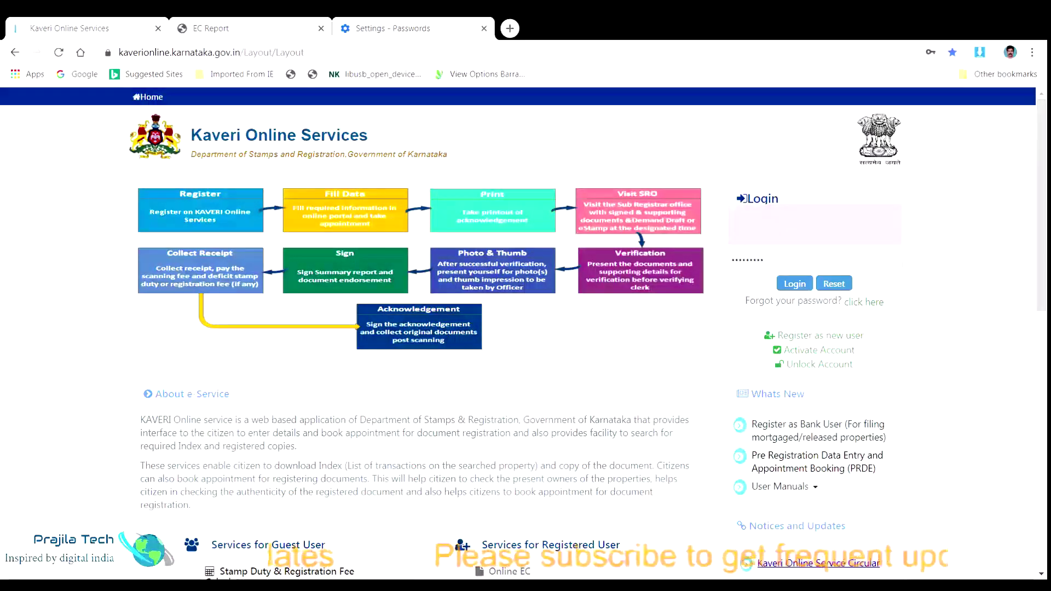
{"action": "left_click", "coordinate": [792, 285]}
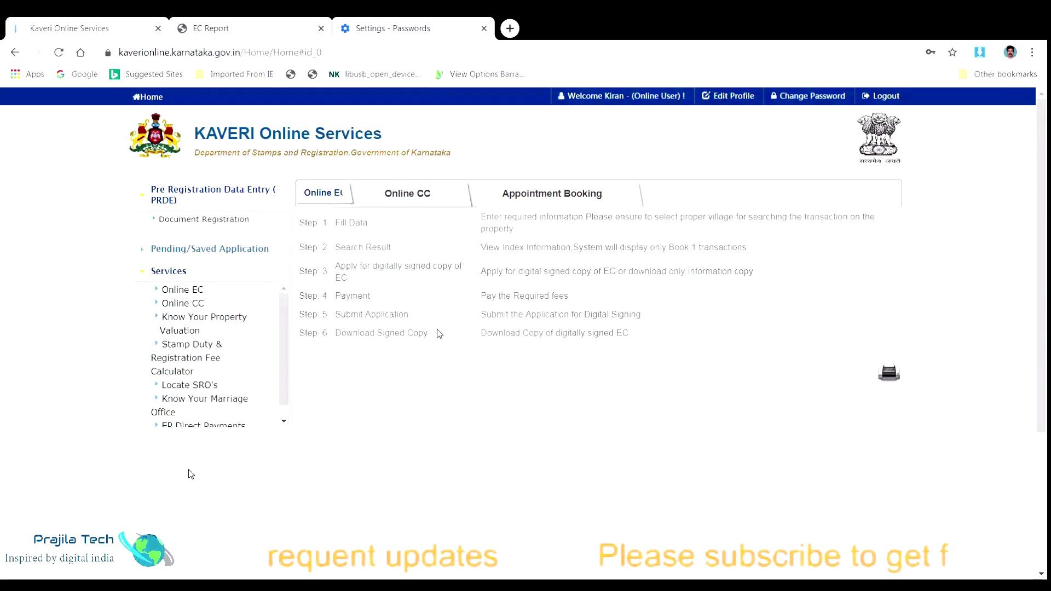
{"action": "left_click_drag", "start_coordinate": [481, 247], "coordinate": [758, 251]}
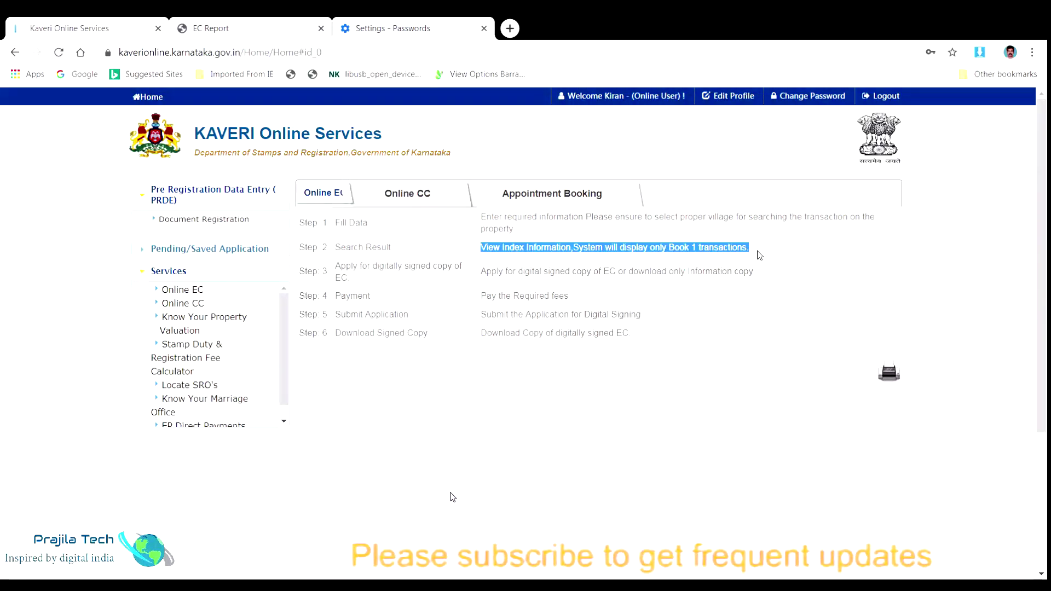
{"action": "left_click", "coordinate": [558, 270]}
{"action": "left_click_drag", "start_coordinate": [481, 272], "coordinate": [766, 276]}
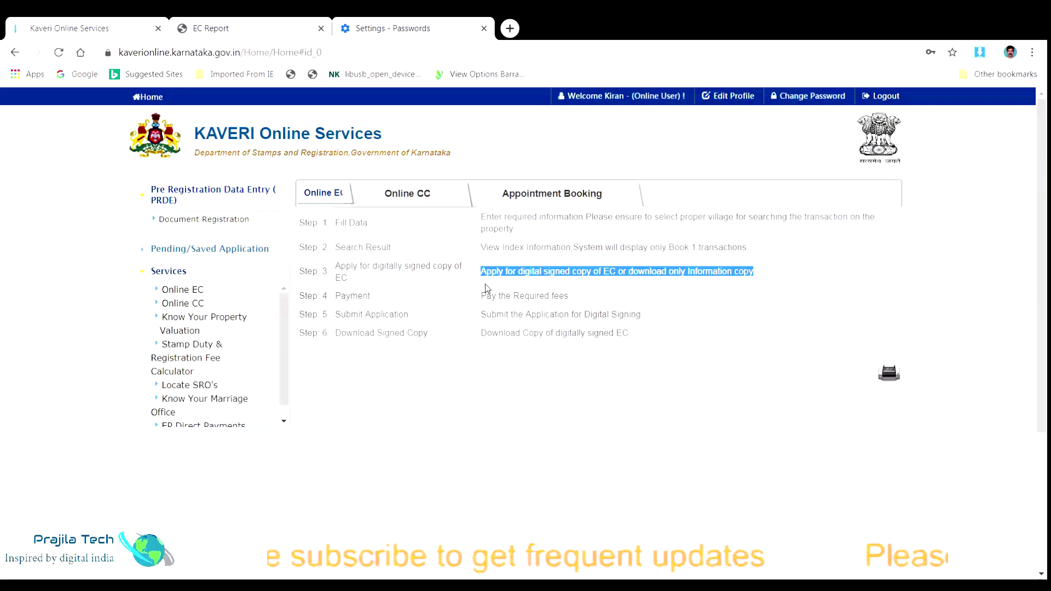
{"action": "left_click_drag", "start_coordinate": [577, 301], "coordinate": [486, 305]}
{"action": "left_click_drag", "start_coordinate": [644, 316], "coordinate": [535, 317]}
{"action": "left_click_drag", "start_coordinate": [641, 334], "coordinate": [504, 340]}
{"action": "left_click", "coordinate": [586, 419]}
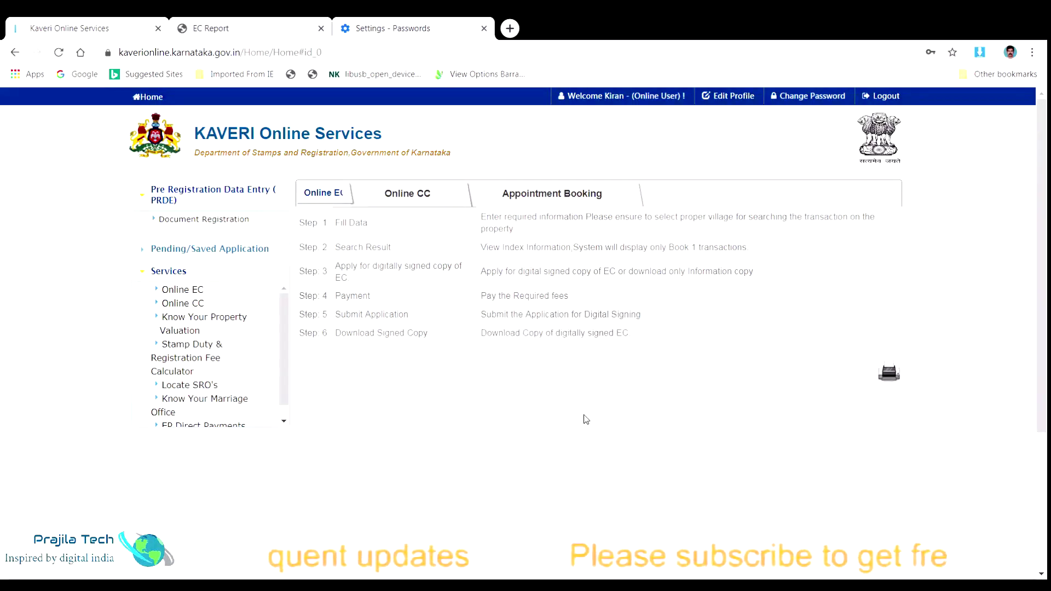
{"action": "left_click_drag", "start_coordinate": [209, 319], "coordinate": [429, 406]}
{"action": "left_click", "coordinate": [428, 406]}
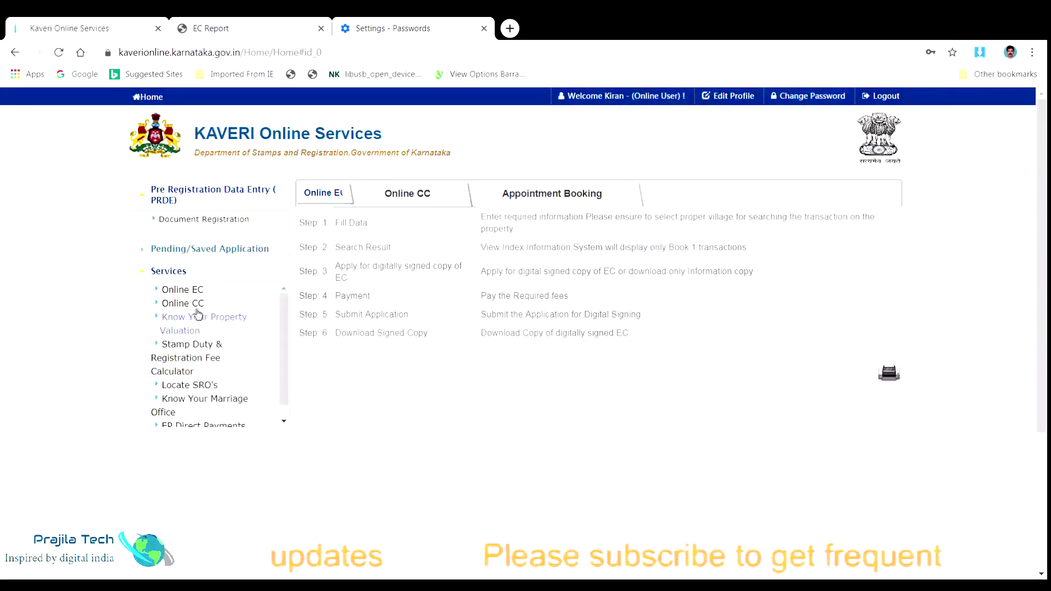
Open the Online EC application form and scroll down to its EC Application Details fields
{"action": "left_click", "coordinate": [191, 289]}
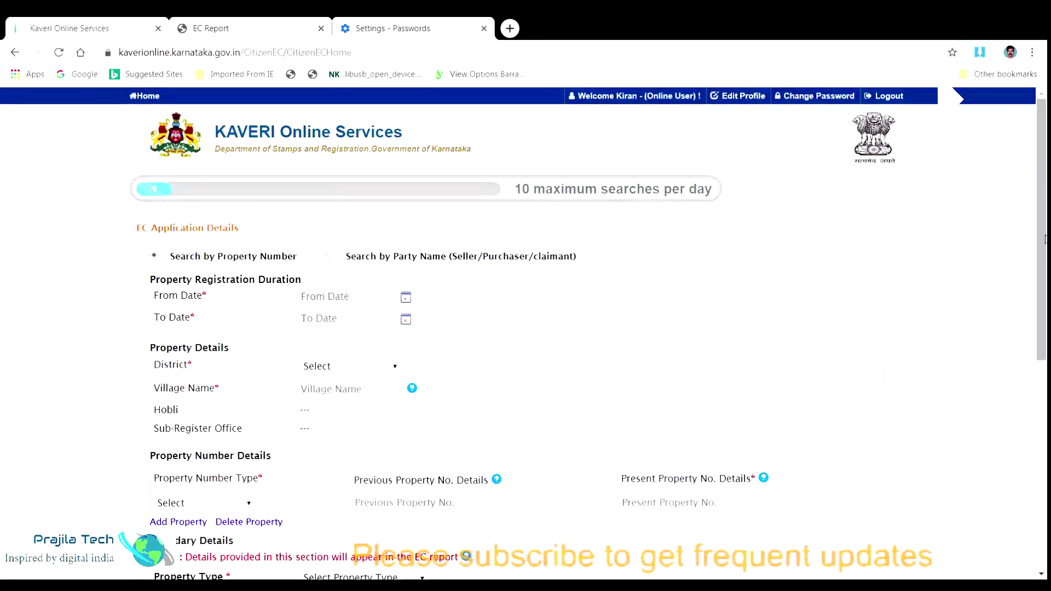
{"action": "left_click_drag", "start_coordinate": [1045, 239], "coordinate": [1045, 270]}
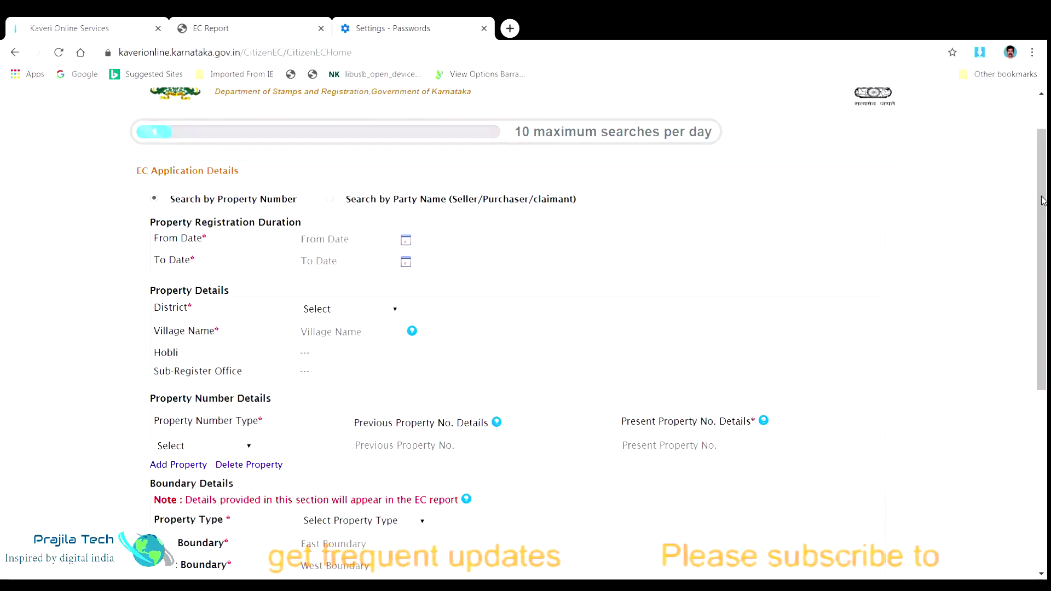
{"action": "left_click_drag", "start_coordinate": [1044, 201], "coordinate": [1044, 213]}
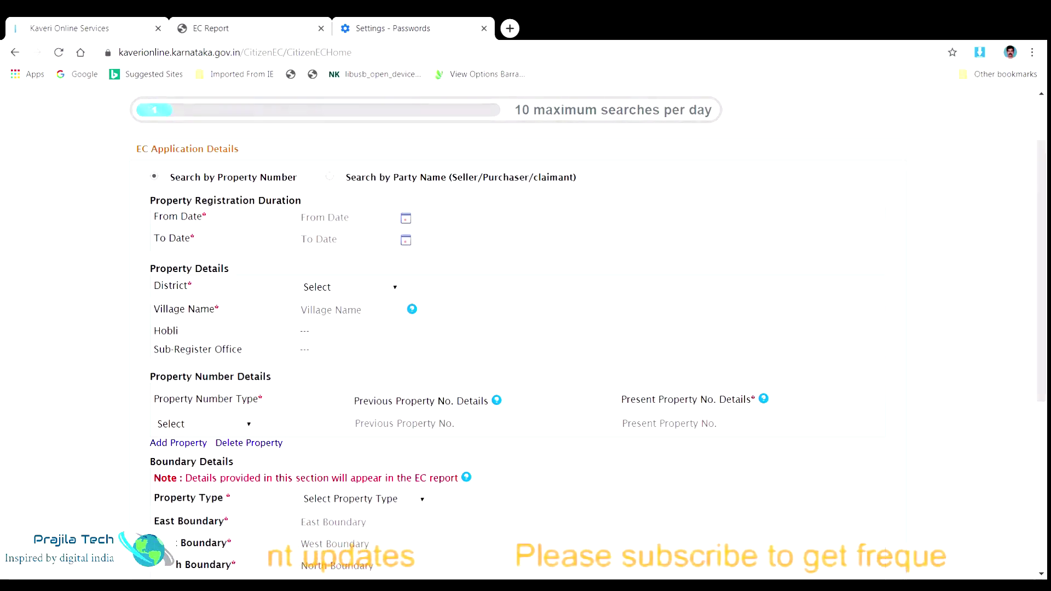
Pick 01/08/2014 as the From Date and 29/08/2019 as the To Date
{"action": "left_click", "coordinate": [406, 219]}
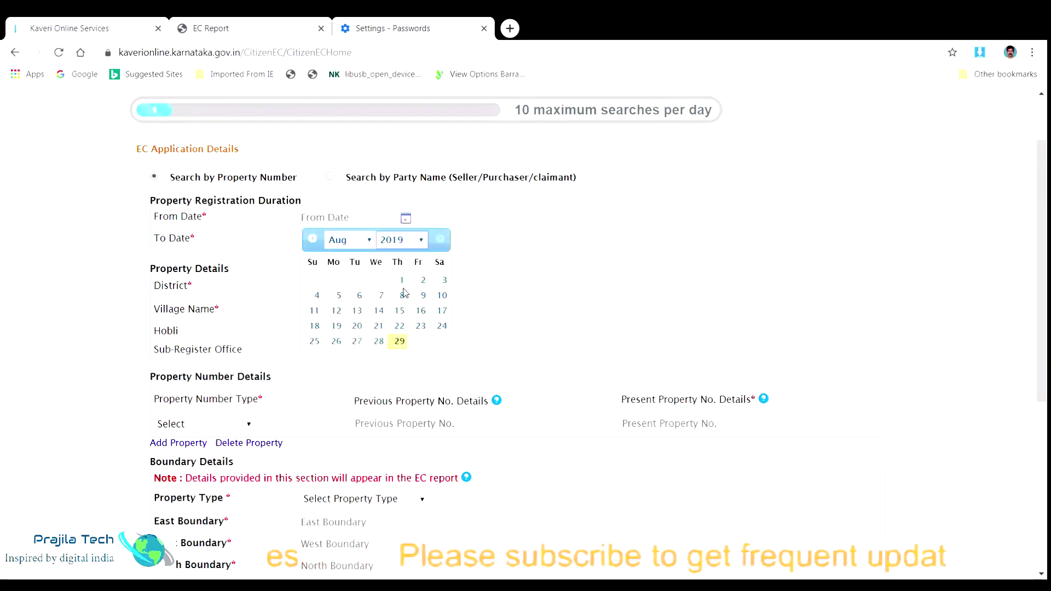
{"action": "left_click", "coordinate": [405, 376]}
{"action": "left_click", "coordinate": [423, 281]}
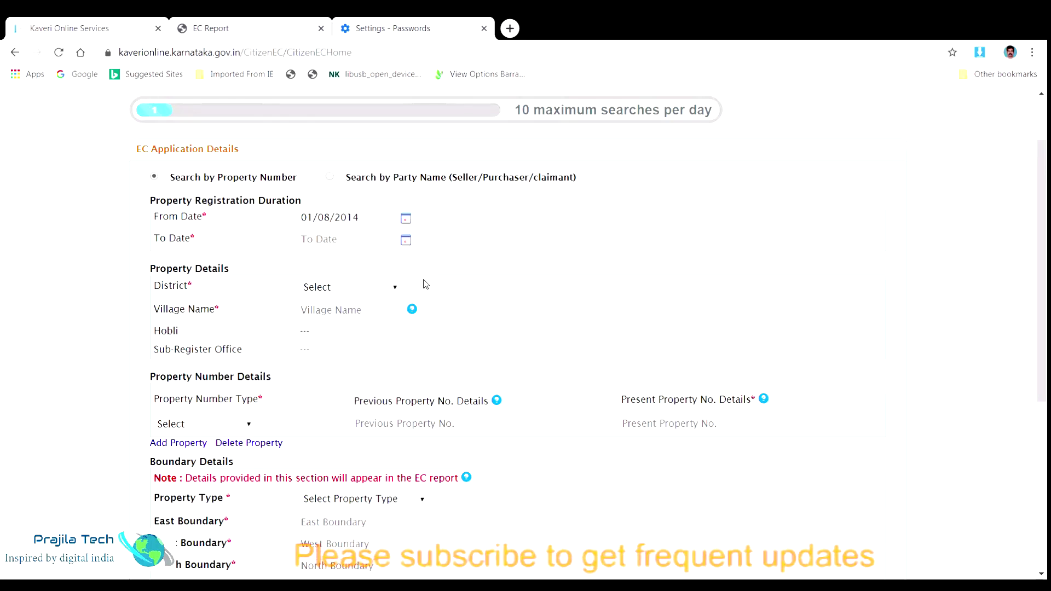
{"action": "left_click", "coordinate": [406, 240]}
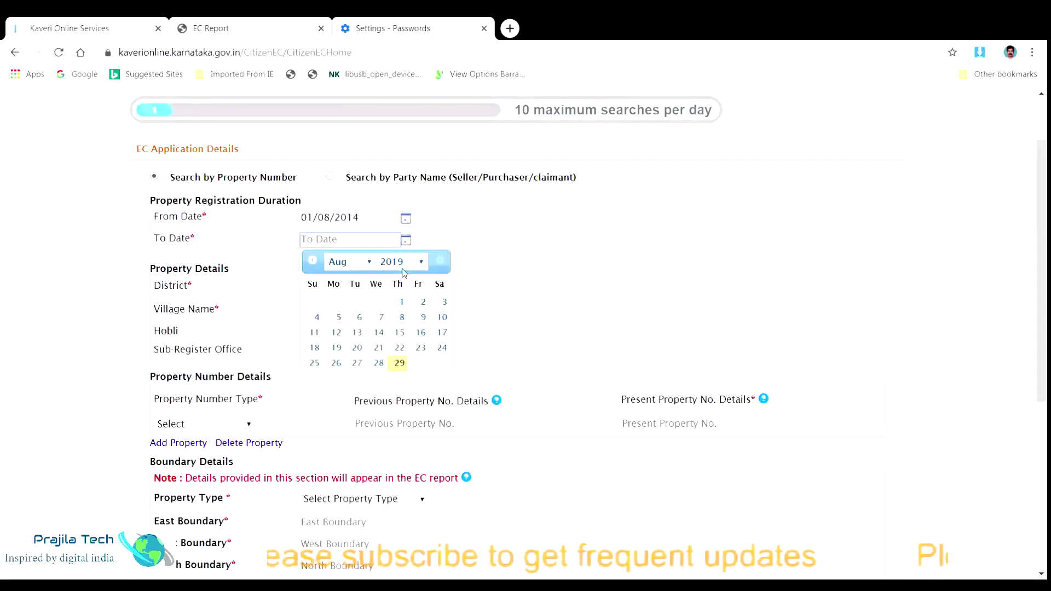
{"action": "left_click", "coordinate": [400, 364]}
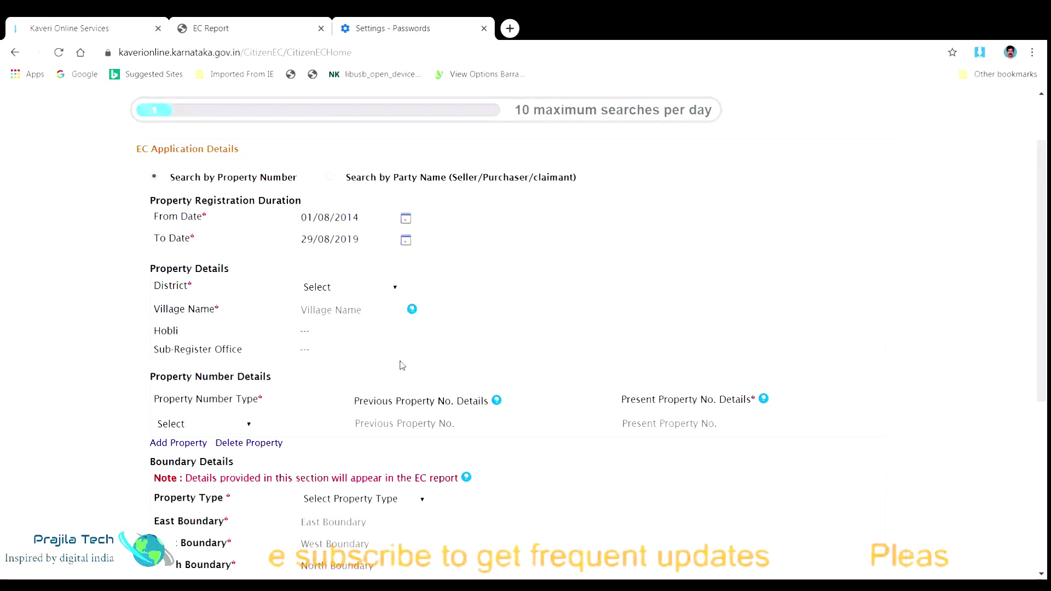
{"action": "left_click", "coordinate": [395, 288]}
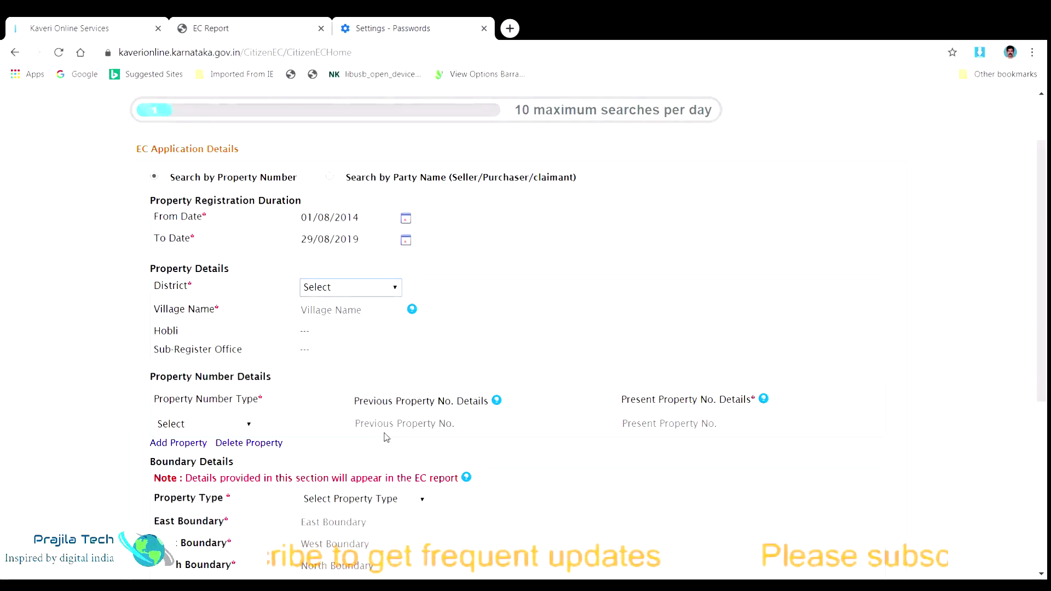
Choose Bengaluru Urban as the district and bring up the signed EC Report PDF
{"action": "left_click", "coordinate": [374, 375]}
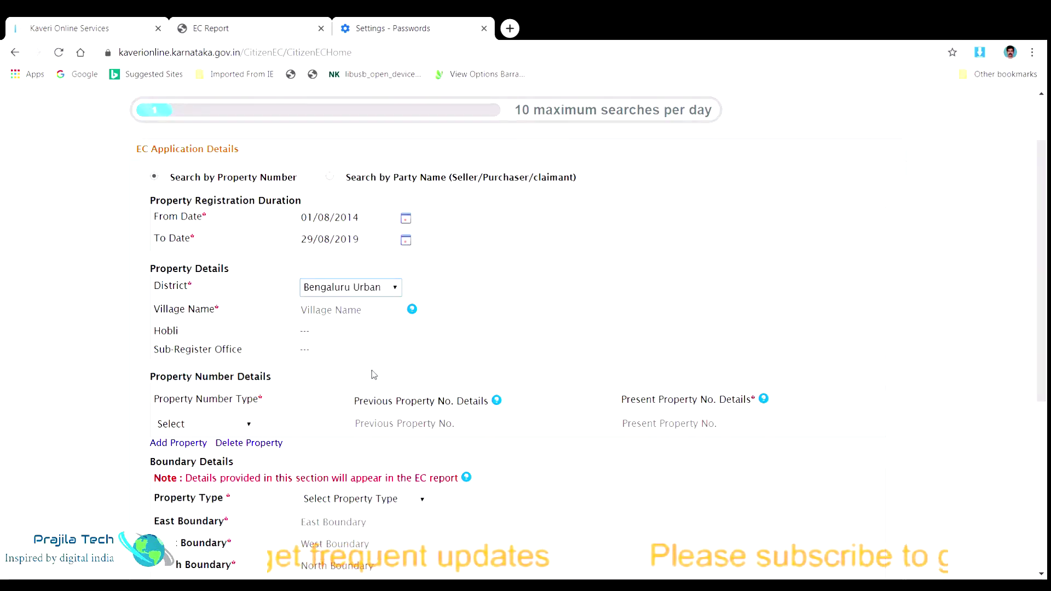
{"action": "left_click", "coordinate": [545, 343]}
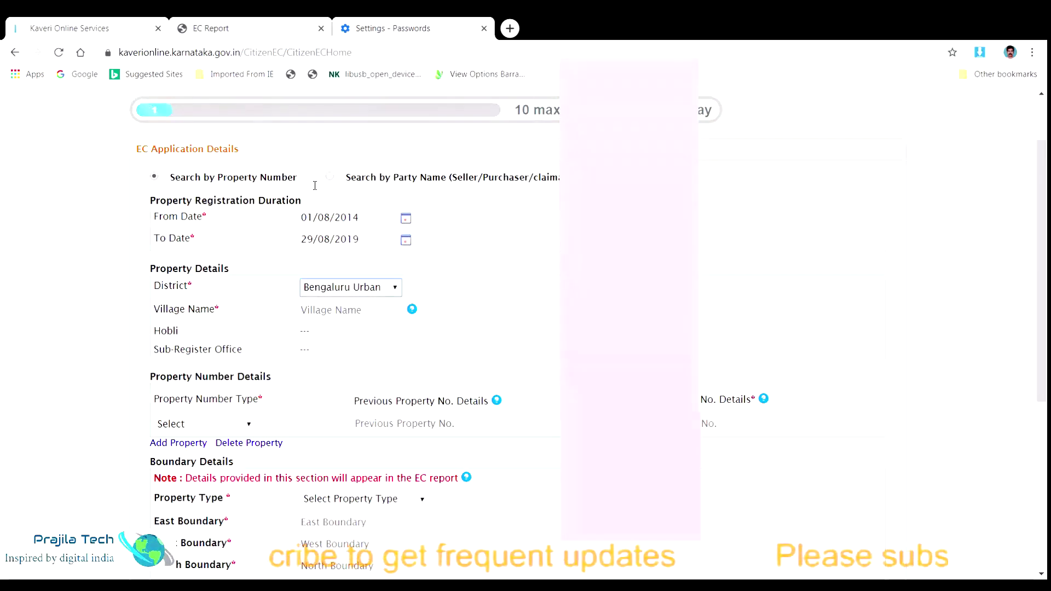
{"action": "left_click", "coordinate": [255, 25]}
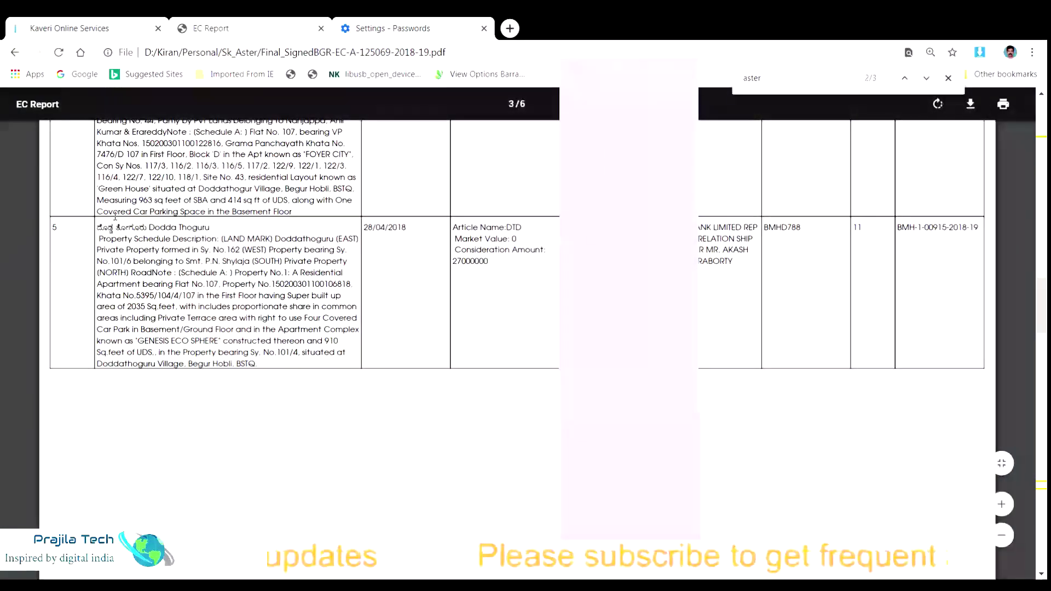
Highlight row 5's property description in the signed EC report, then return to the EC form
{"action": "left_click_drag", "start_coordinate": [97, 226], "coordinate": [276, 353]}
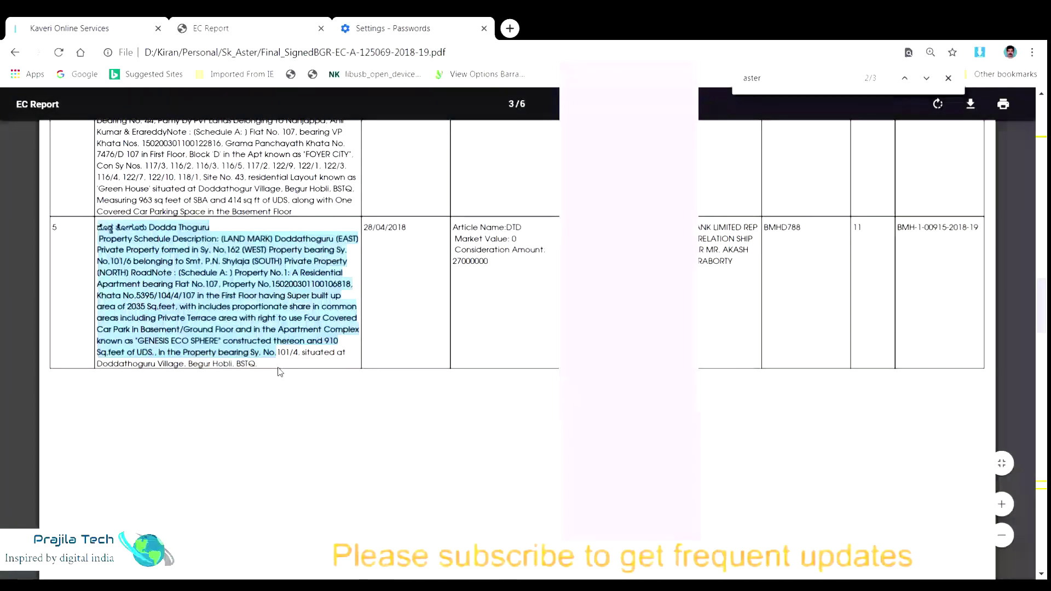
{"action": "left_click", "coordinate": [287, 418]}
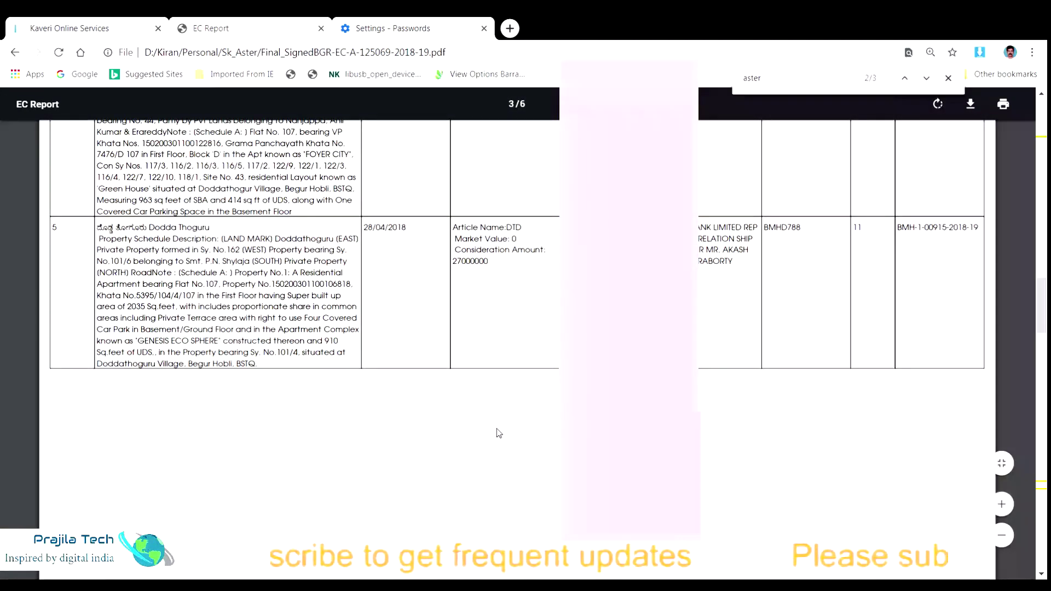
{"action": "left_click", "coordinate": [57, 26]}
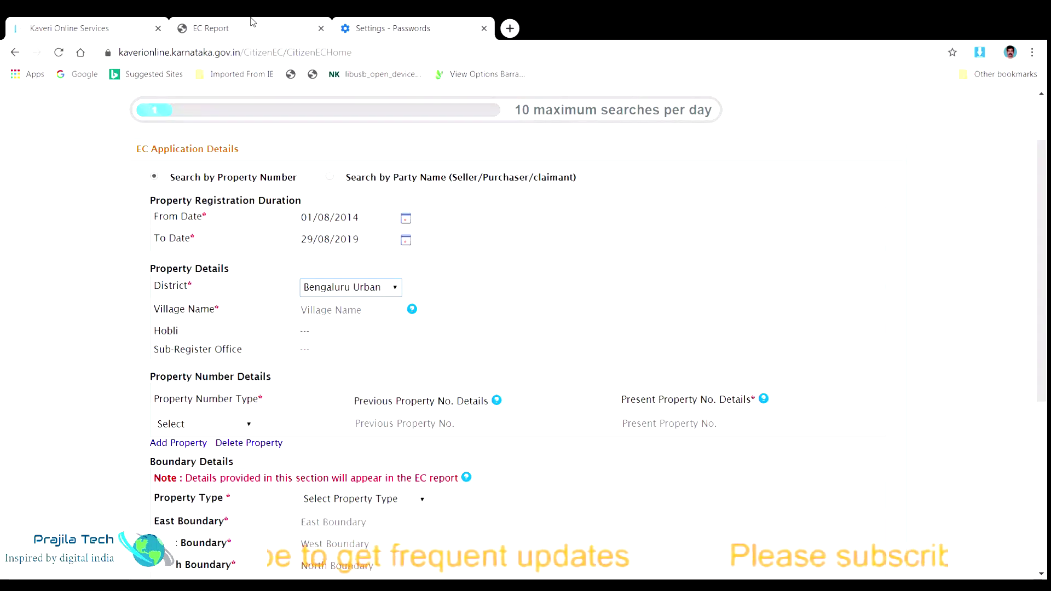
{"action": "left_click", "coordinate": [687, 368]}
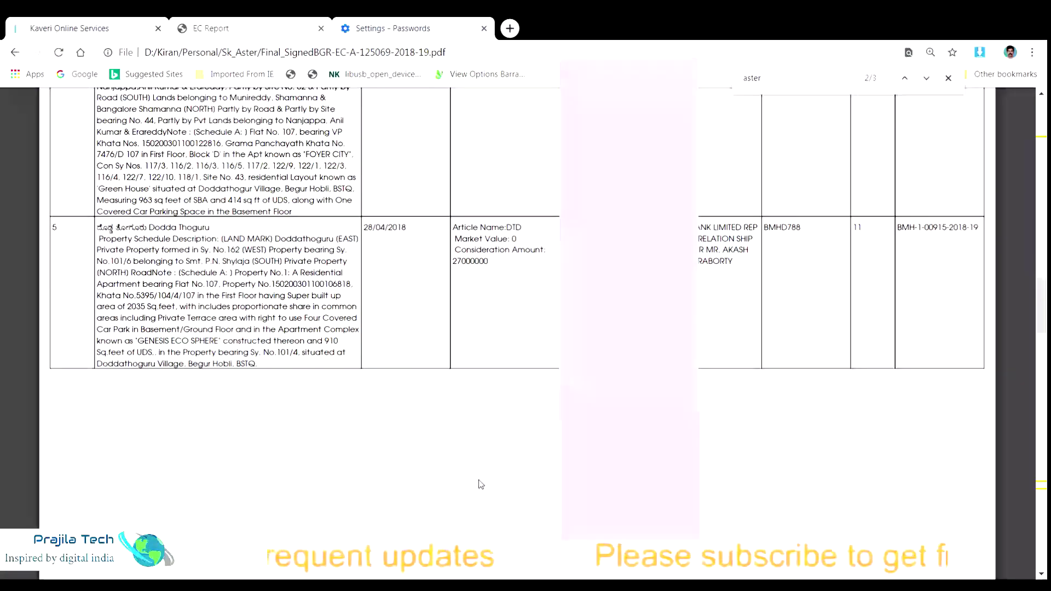
{"action": "key", "text": "ctrl+shift+Tab"}
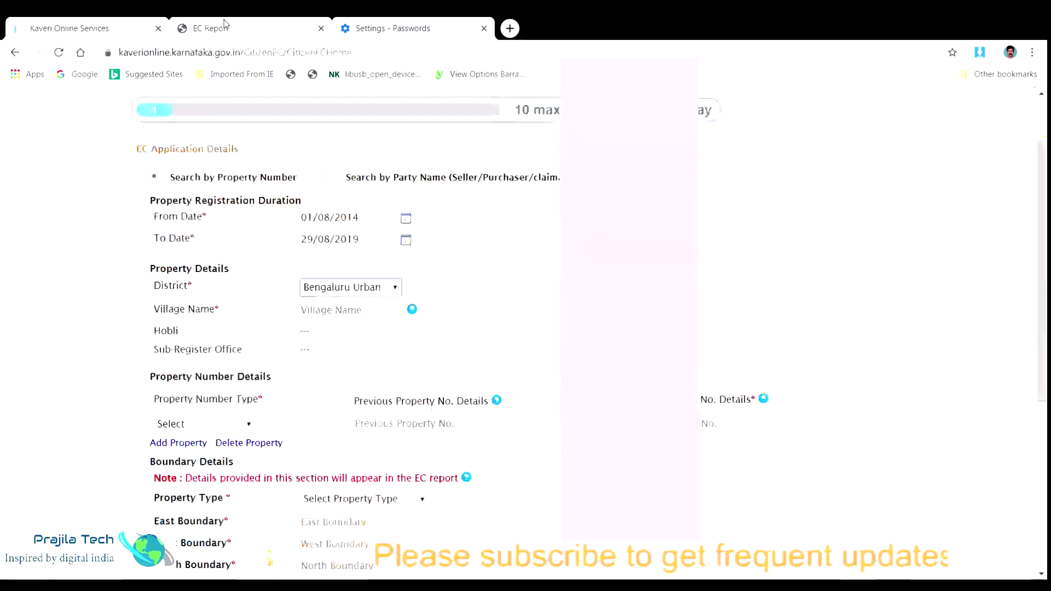
Highlight the village name Doddathoguru in row 5 of the report and return to the form
{"action": "left_click", "coordinate": [225, 25]}
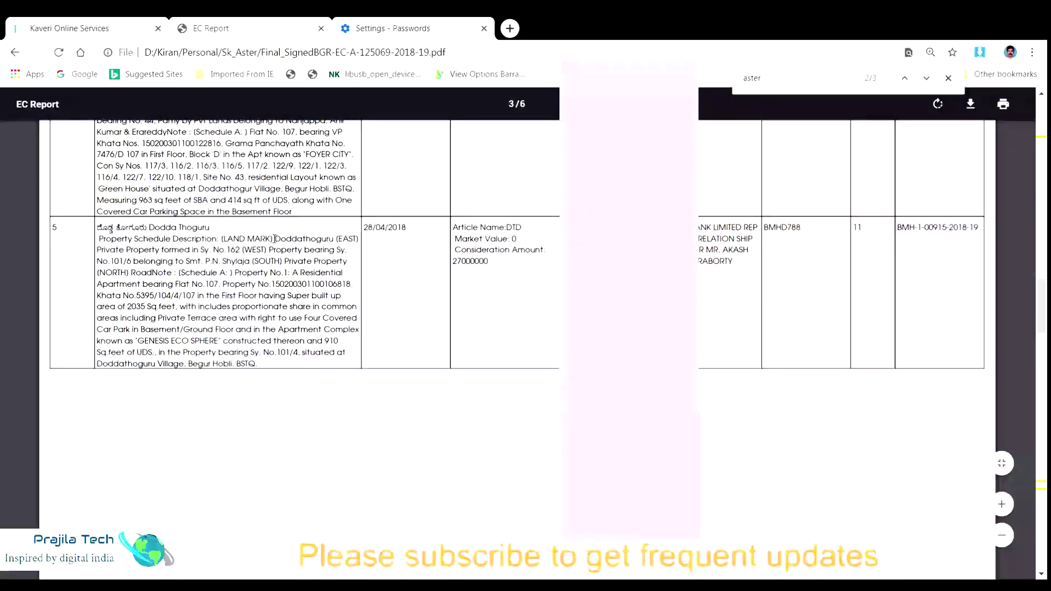
{"action": "left_click_drag", "start_coordinate": [275, 239], "coordinate": [336, 242]}
{"action": "left_click", "coordinate": [94, 25]}
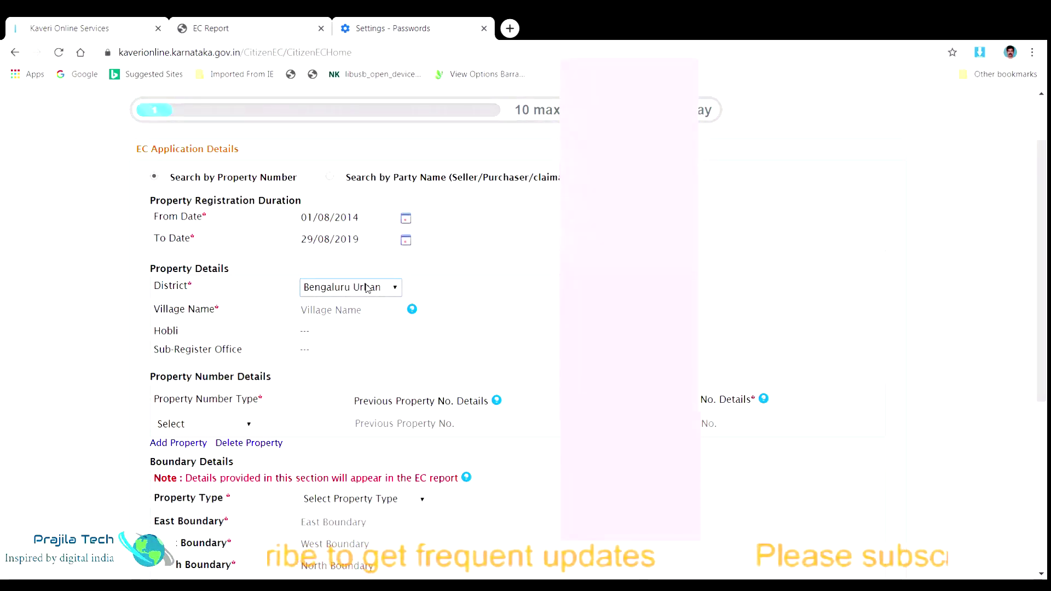
Type 'dodda' in Village Name and choose Dodda Thoguru from the suggestions
{"action": "left_click", "coordinate": [372, 311]}
{"action": "type", "text": "dodda"}
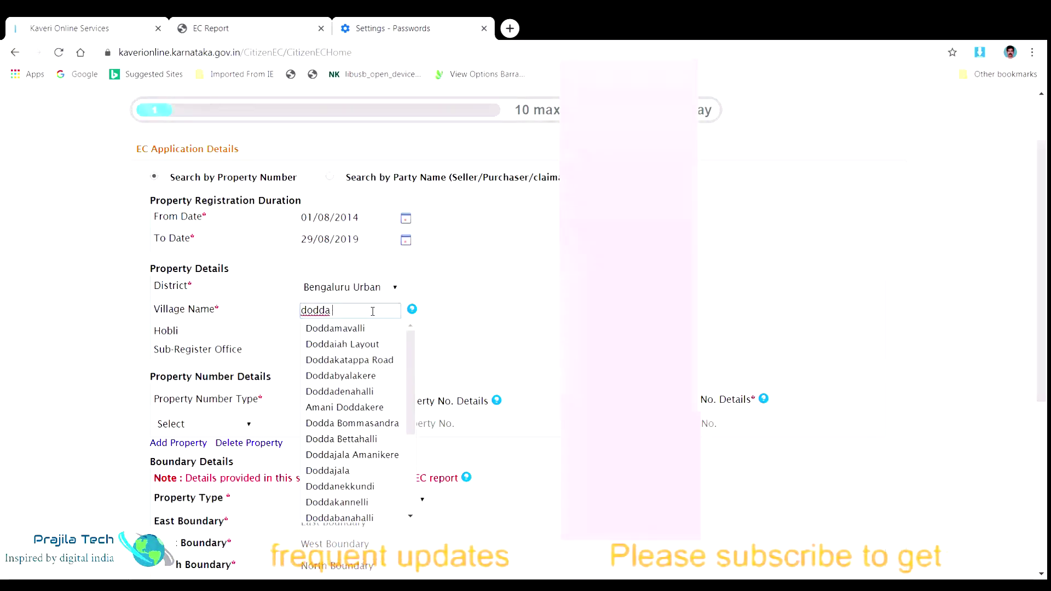
{"action": "left_click", "coordinate": [364, 361]}
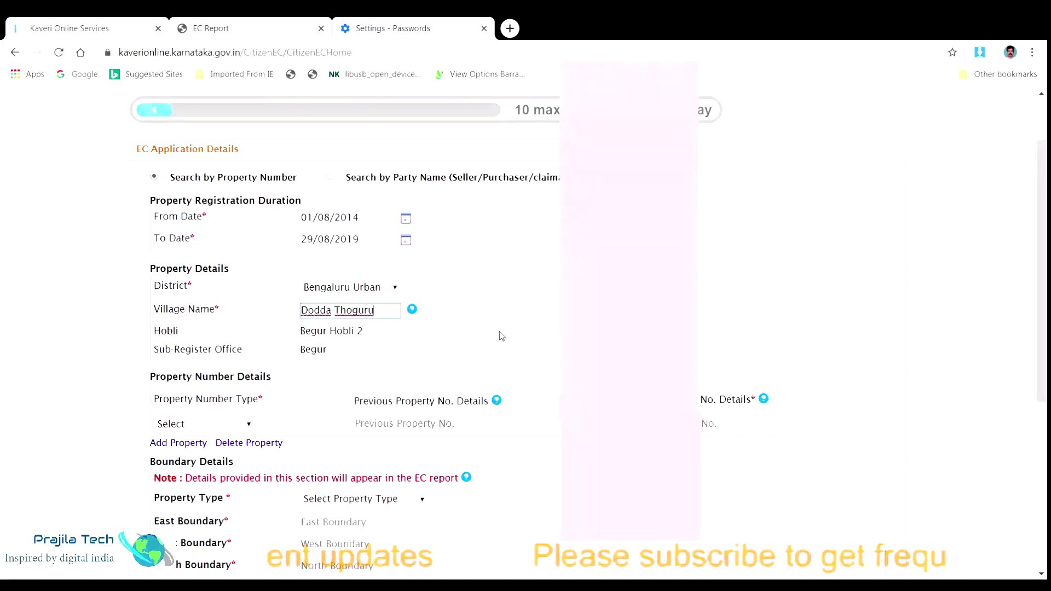
{"action": "left_click_drag", "start_coordinate": [1045, 237], "coordinate": [1044, 247]}
{"action": "scroll", "coordinate": [504, 383], "scroll_direction": "down", "scroll_amount": 2}
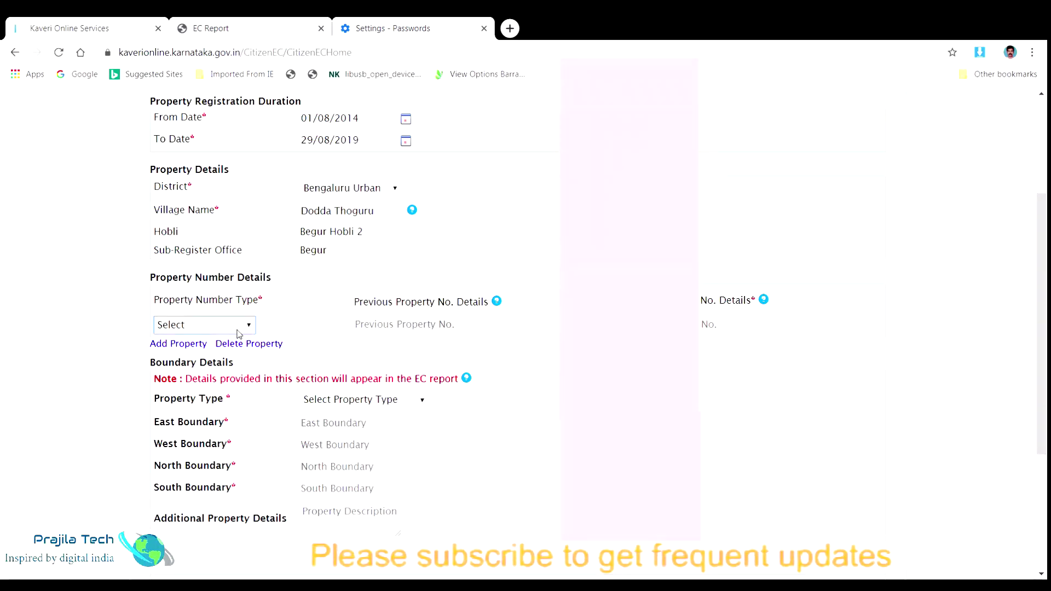
Back in the signed EC report, start selecting the apartment flat details in row 5
{"action": "left_click", "coordinate": [253, 22]}
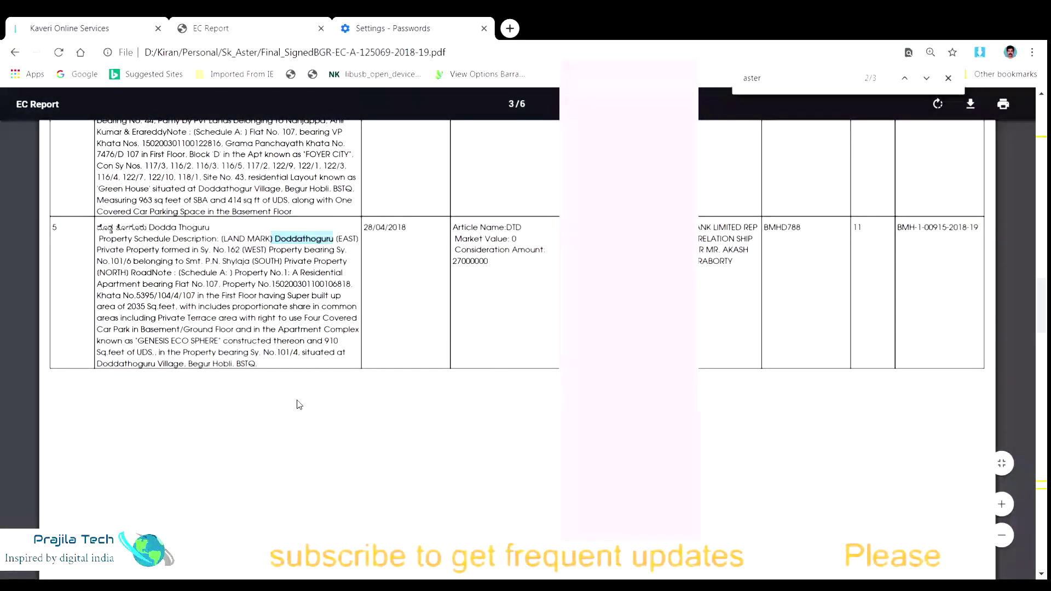
{"action": "left_click", "coordinate": [239, 274]}
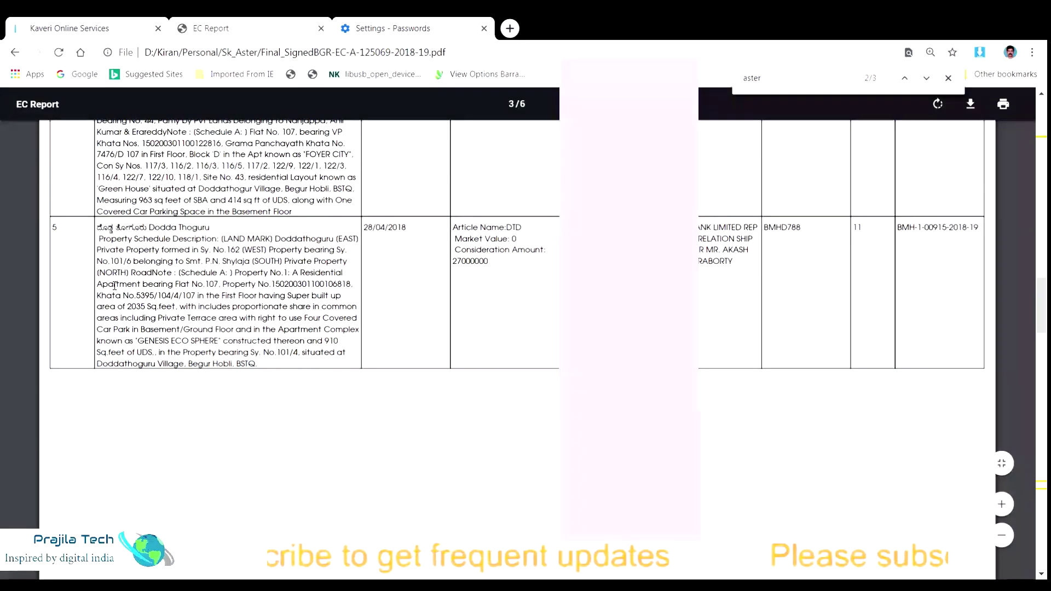
{"action": "left_click_drag", "start_coordinate": [97, 285], "coordinate": [219, 284]}
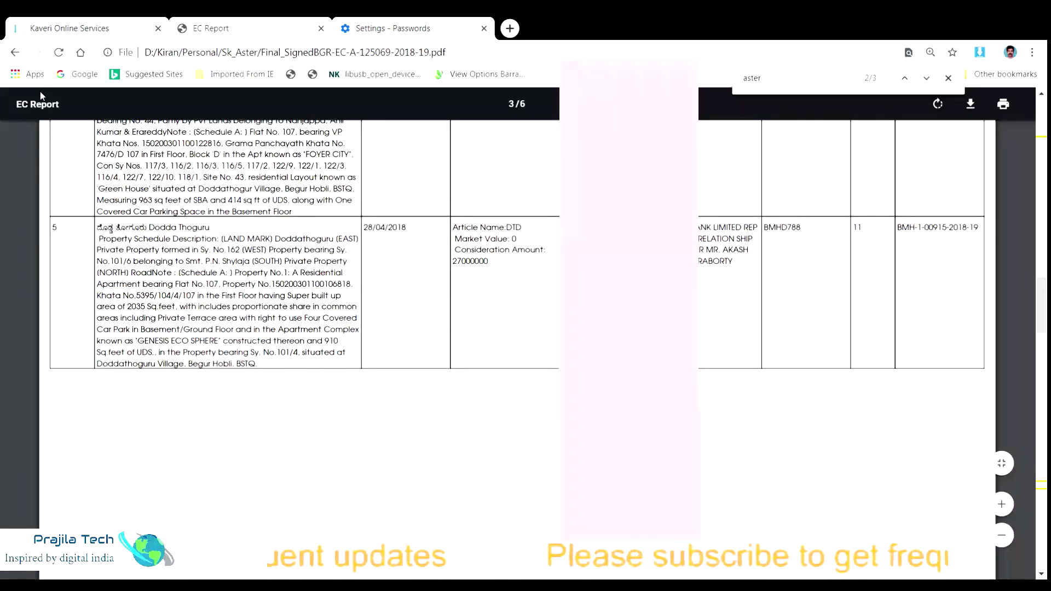
Set Property Number Type to Flat No after checking Flat No.107 in the EC report
{"action": "left_click", "coordinate": [85, 28]}
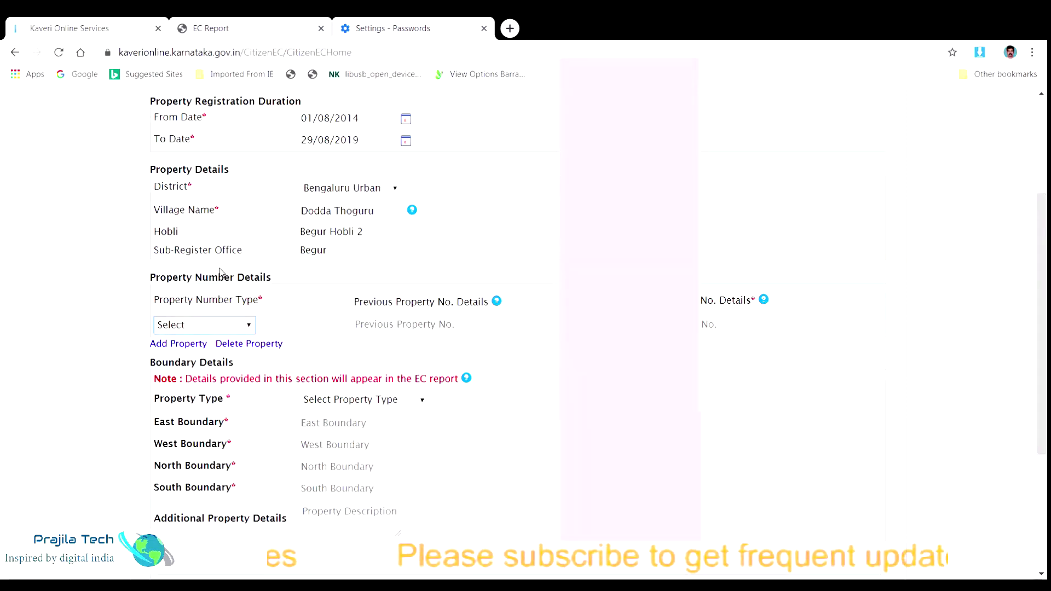
{"action": "key", "text": "Down"}
{"action": "left_click", "coordinate": [277, 22]}
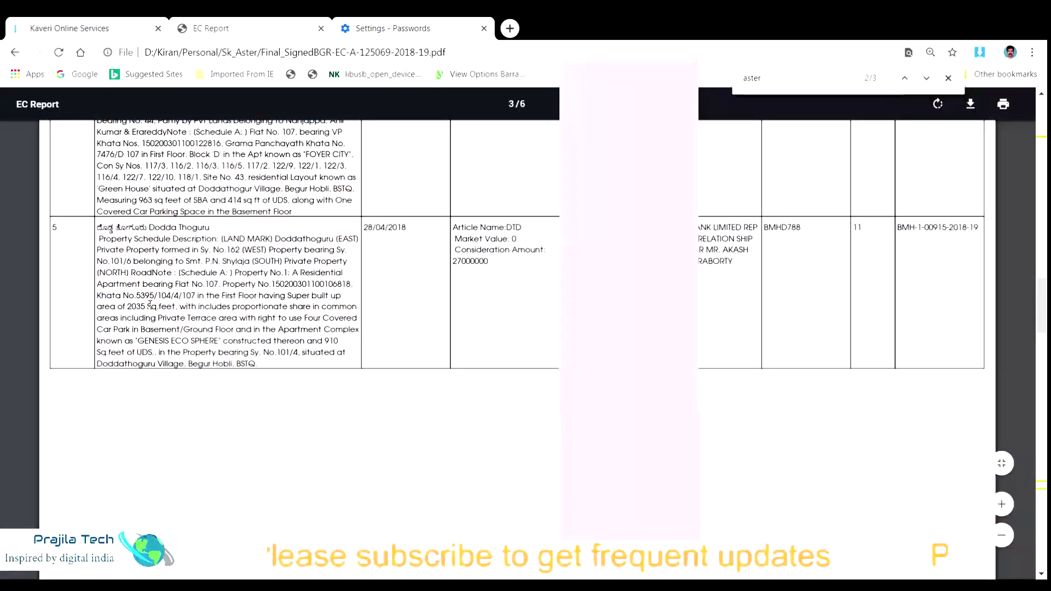
{"action": "left_click_drag", "start_coordinate": [174, 284], "coordinate": [219, 285]}
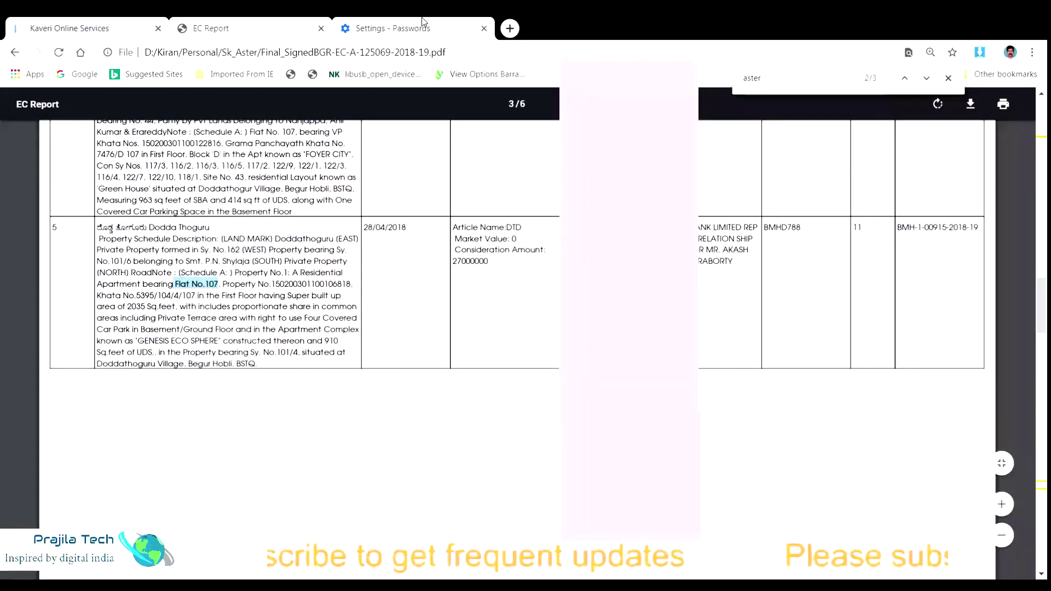
{"action": "left_click", "coordinate": [124, 21]}
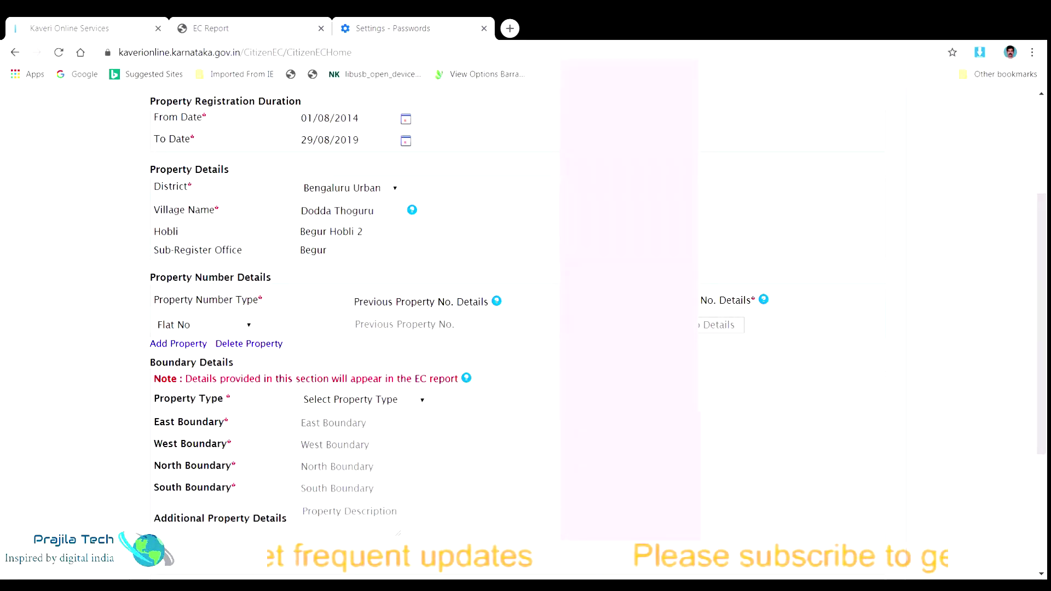
{"action": "key", "text": "Tab"}
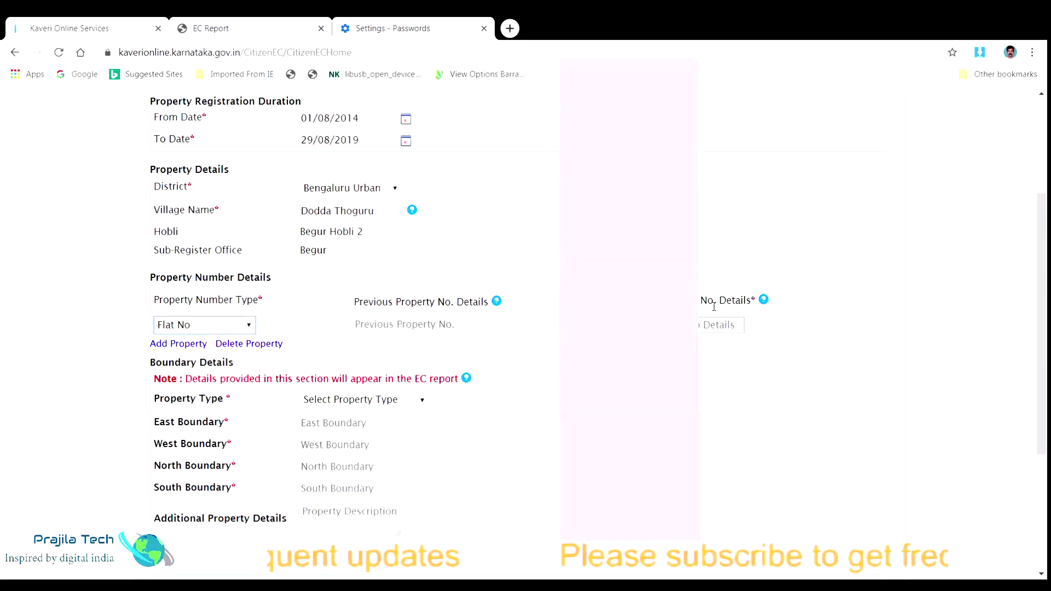
{"action": "left_click", "coordinate": [704, 321]}
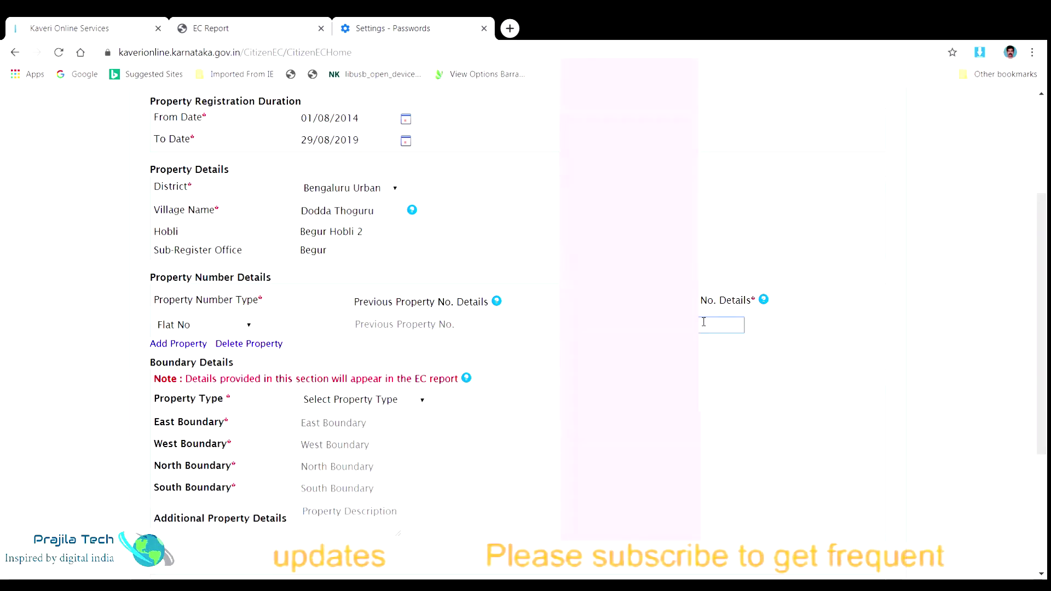
Set the property type to Non-Agricultural
{"action": "left_click_drag", "start_coordinate": [1046, 322], "coordinate": [1046, 366]}
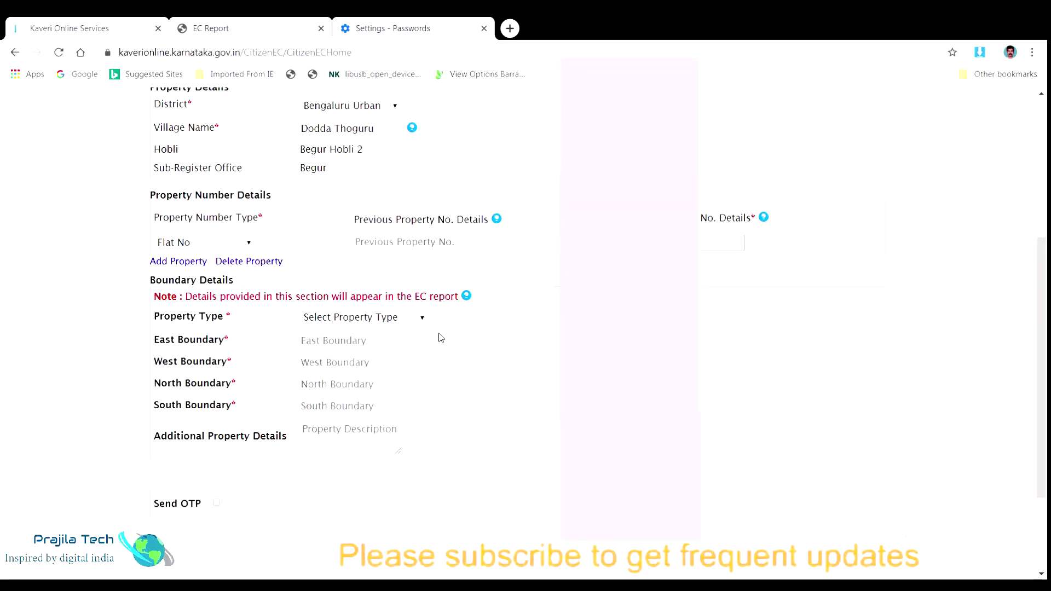
{"action": "left_click", "coordinate": [365, 357]}
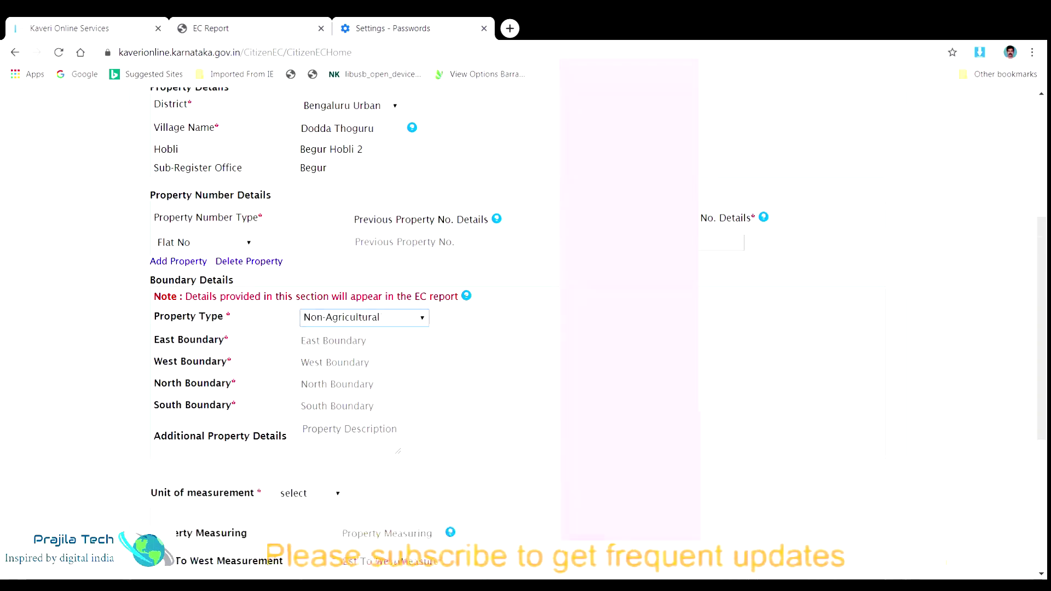
{"action": "scroll", "coordinate": [1042, 335], "scroll_direction": "down", "scroll_amount": 2}
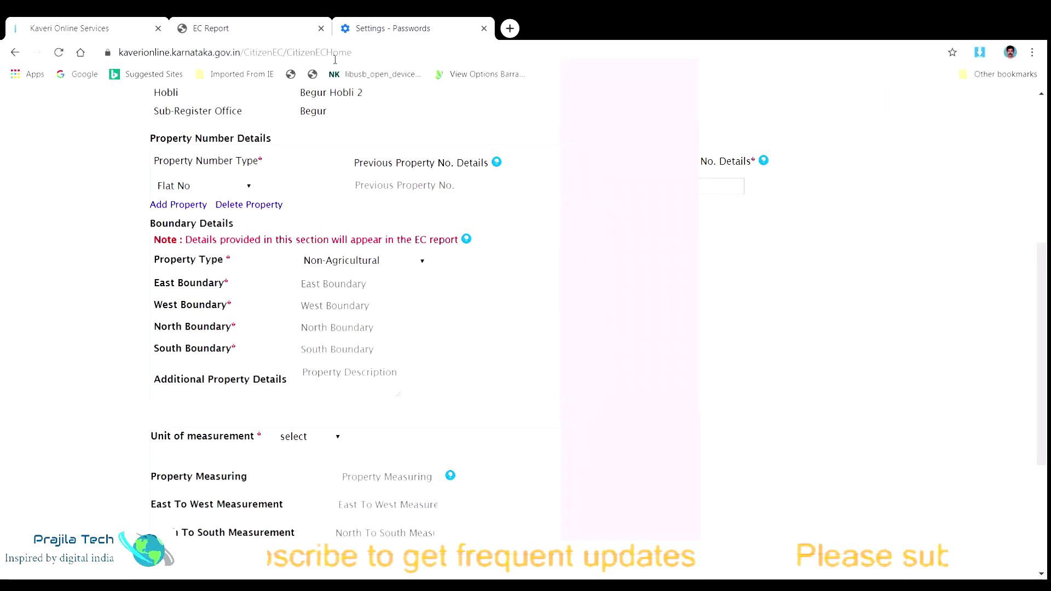
Select 'Private Property formed in Sy. No.162' in row 5 of the signed EC report
{"action": "left_click", "coordinate": [247, 28]}
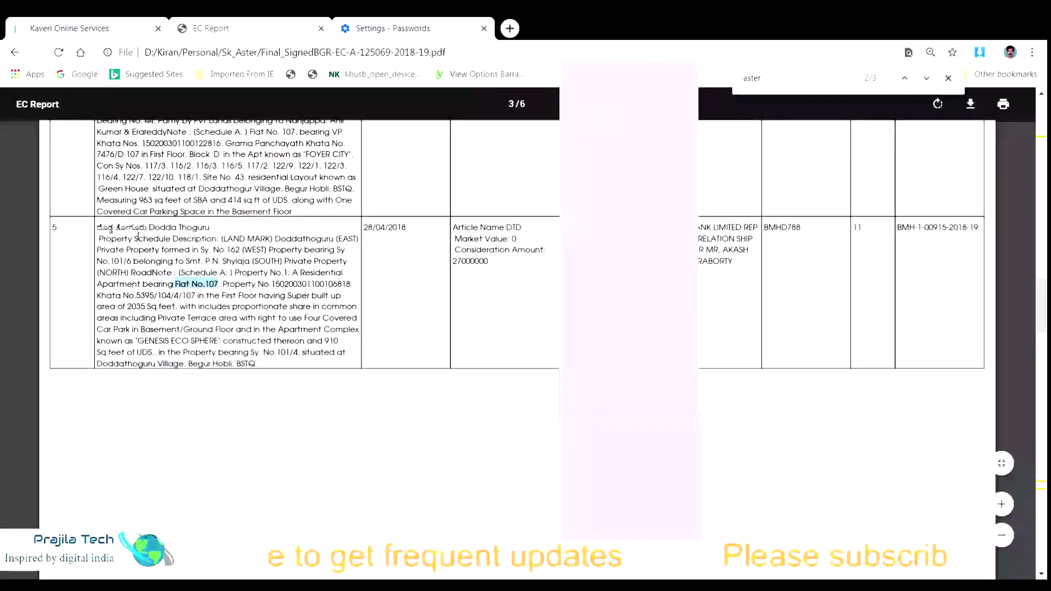
{"action": "left_click_drag", "start_coordinate": [338, 239], "coordinate": [246, 249]}
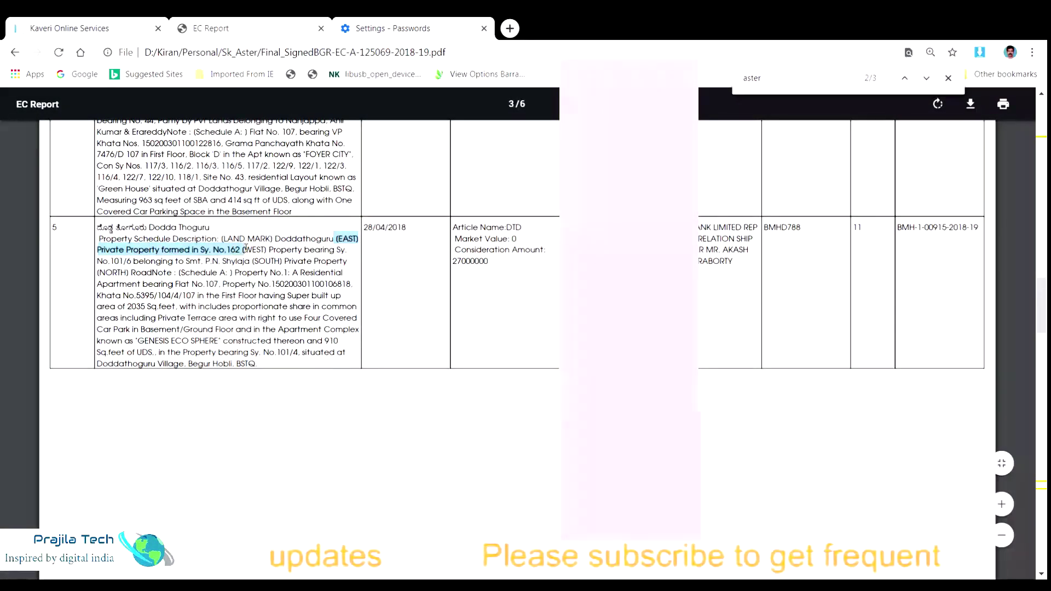
{"action": "left_click", "coordinate": [316, 421]}
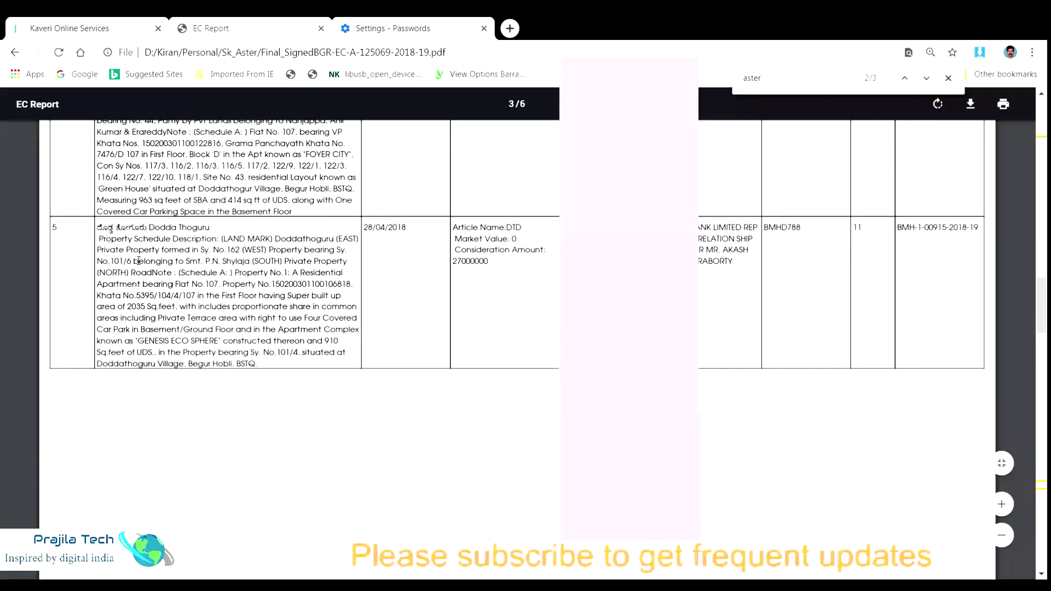
{"action": "left_click_drag", "start_coordinate": [98, 249], "coordinate": [233, 252]}
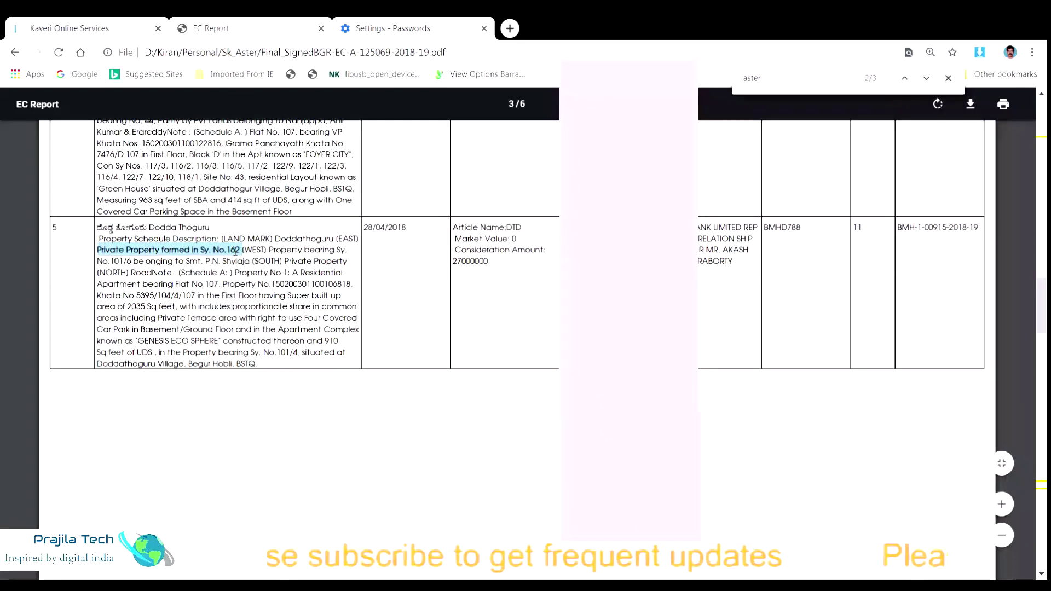
Paste 'Private property formed in Sy. No.162' into the East Boundary field
{"action": "left_click", "coordinate": [110, 35]}
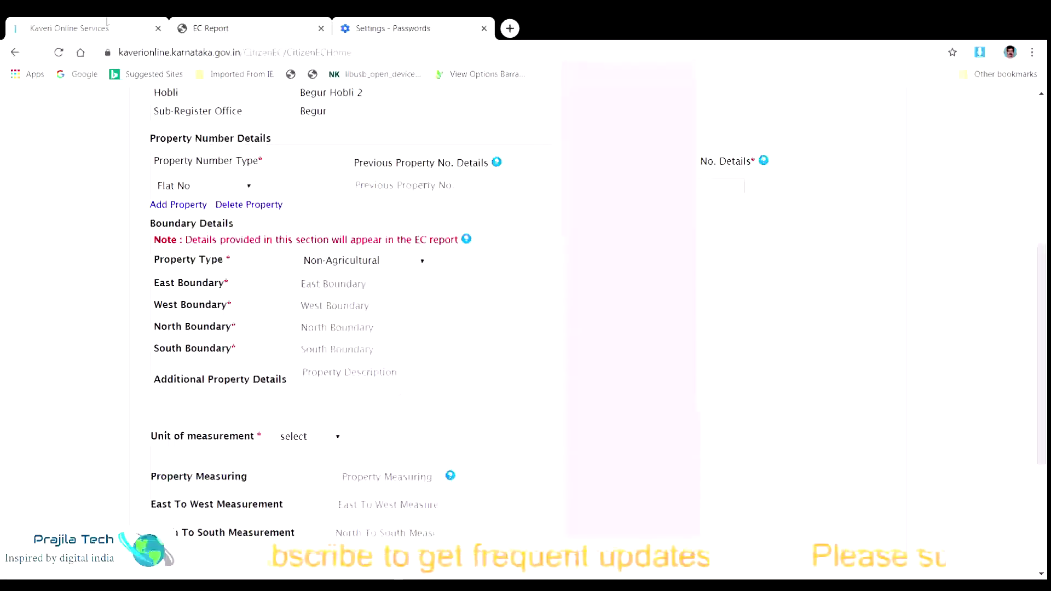
{"action": "left_click", "coordinate": [341, 284]}
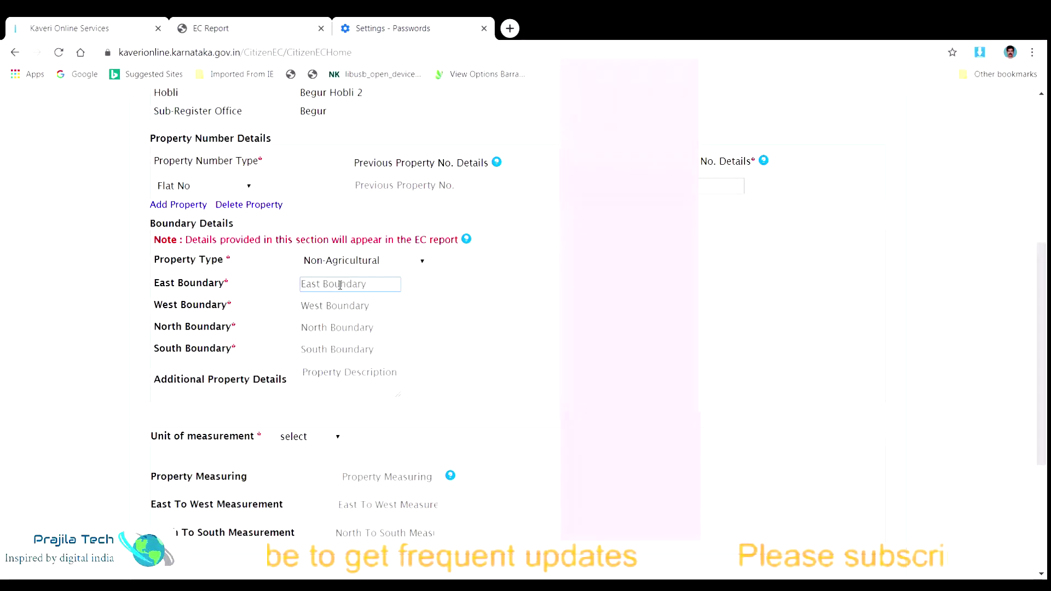
{"action": "key", "text": "ctrl+v"}
Copy 'Property bearing Sy. No.101/6' from the report into the West Boundary field
{"action": "left_click", "coordinate": [239, 22]}
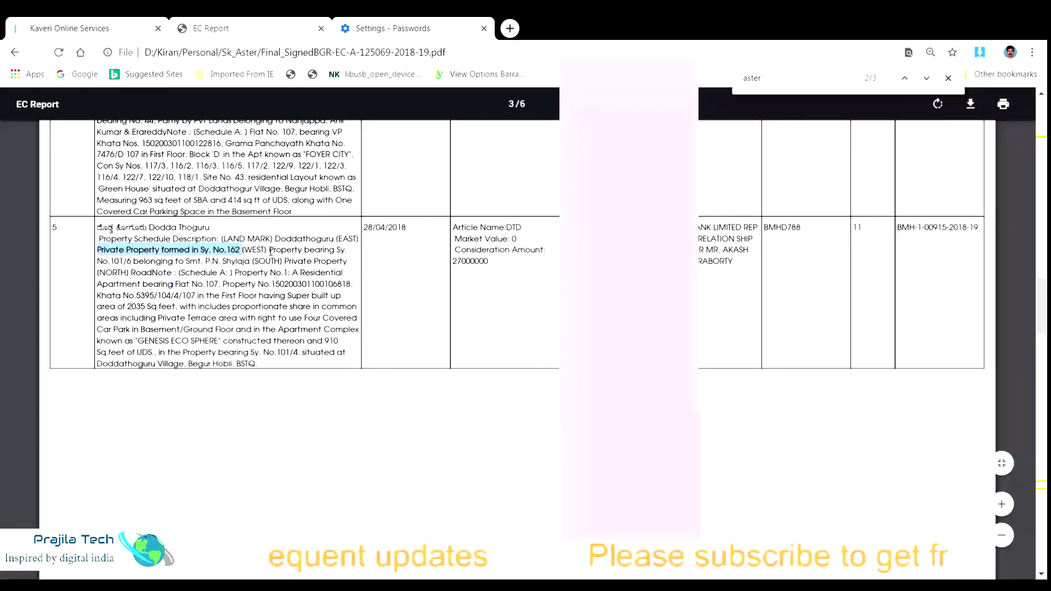
{"action": "left_click_drag", "start_coordinate": [269, 250], "coordinate": [131, 265]}
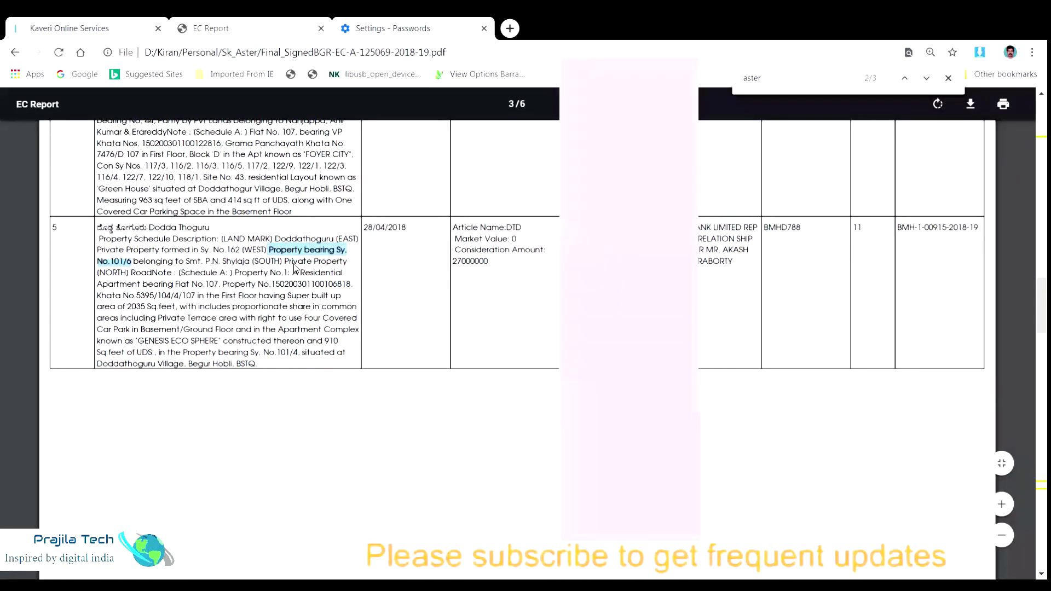
{"action": "left_click", "coordinate": [117, 23]}
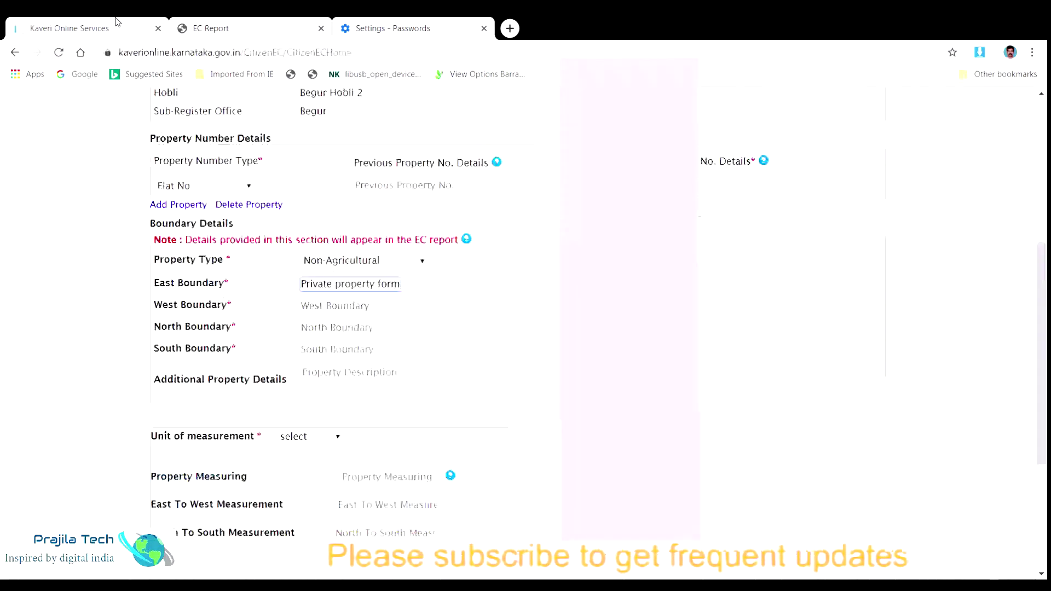
{"action": "left_click", "coordinate": [317, 307]}
{"action": "key", "text": "ctrl+v"}
{"action": "left_click_drag", "start_coordinate": [499, 355], "coordinate": [165, 91]}
Select 'Private Property' in row 5 of the report for the south boundary
{"action": "left_click", "coordinate": [246, 23]}
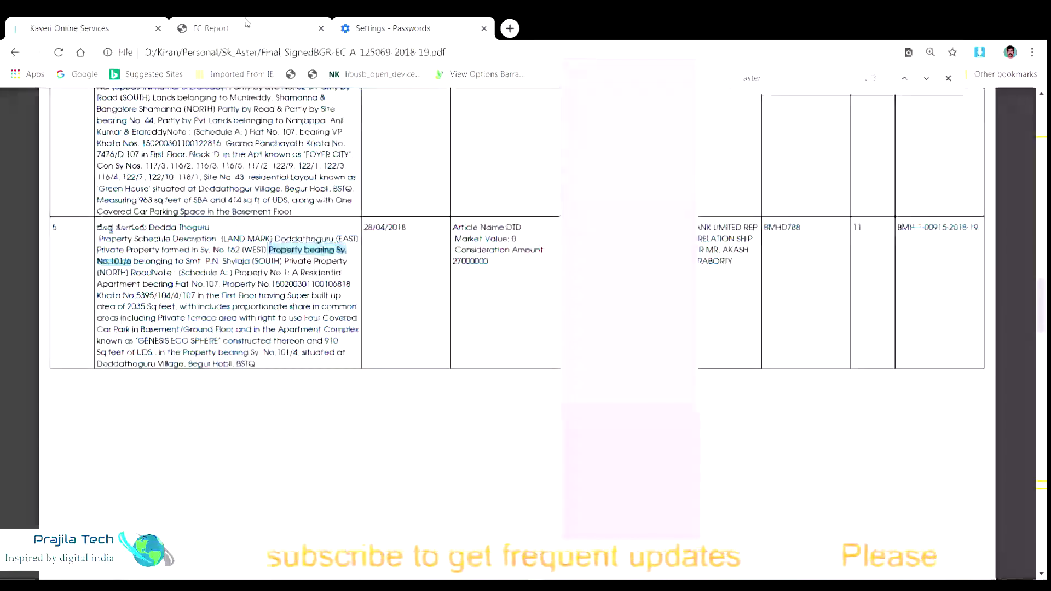
{"action": "left_click", "coordinate": [301, 463]}
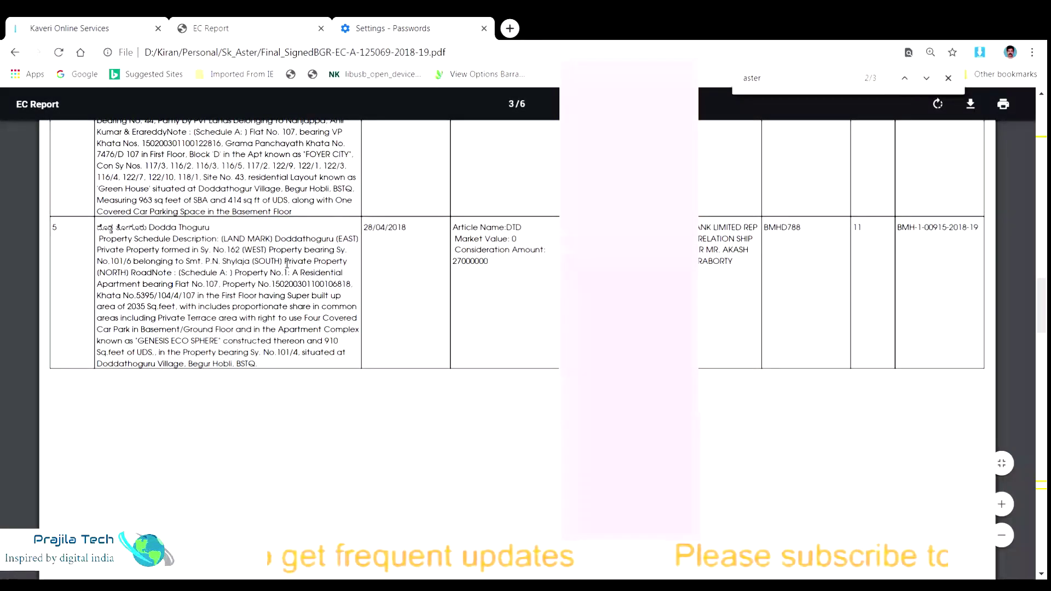
{"action": "left_click_drag", "start_coordinate": [286, 263], "coordinate": [346, 265]}
{"action": "key", "text": "ctrl+c"}
{"action": "left_click", "coordinate": [87, 28]}
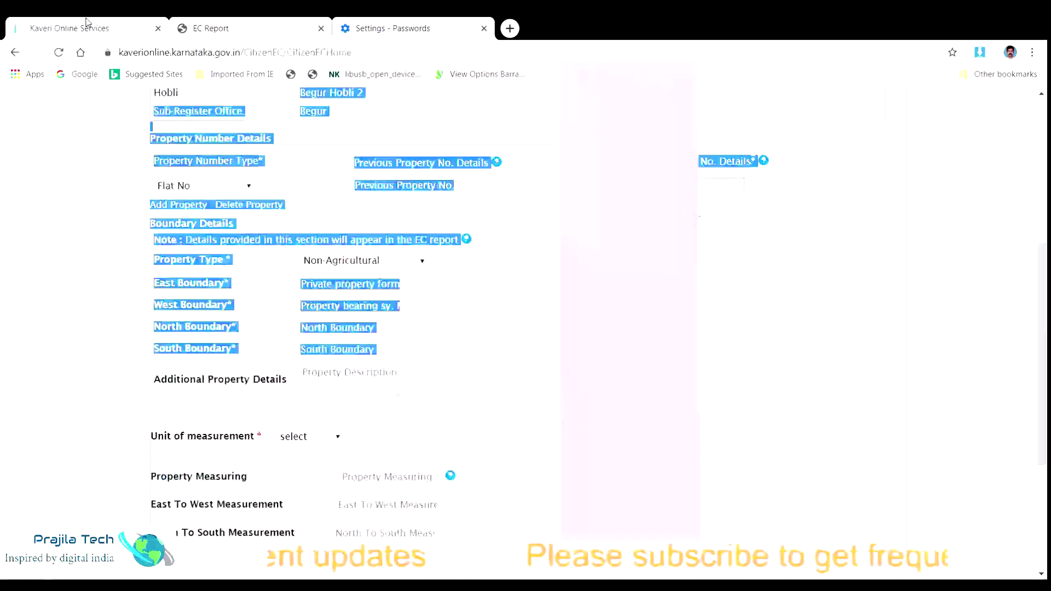
{"action": "left_click", "coordinate": [509, 347]}
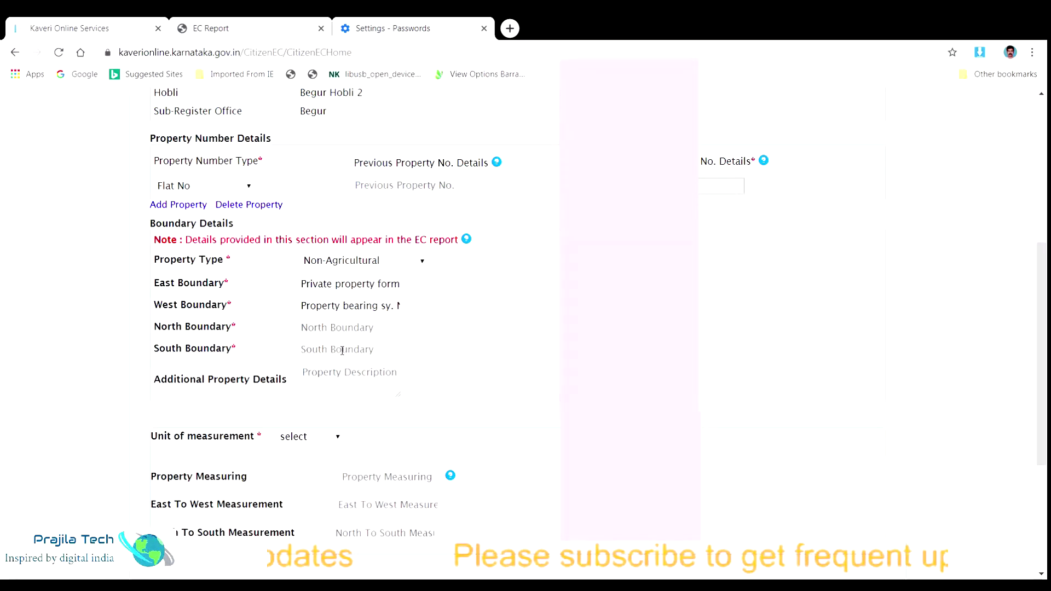
Paste Private Property into South Boundary and remove its leading space to clear the warning
{"action": "left_click", "coordinate": [343, 353]}
{"action": "key", "text": "ctrl+v"}
{"action": "left_click", "coordinate": [527, 342]}
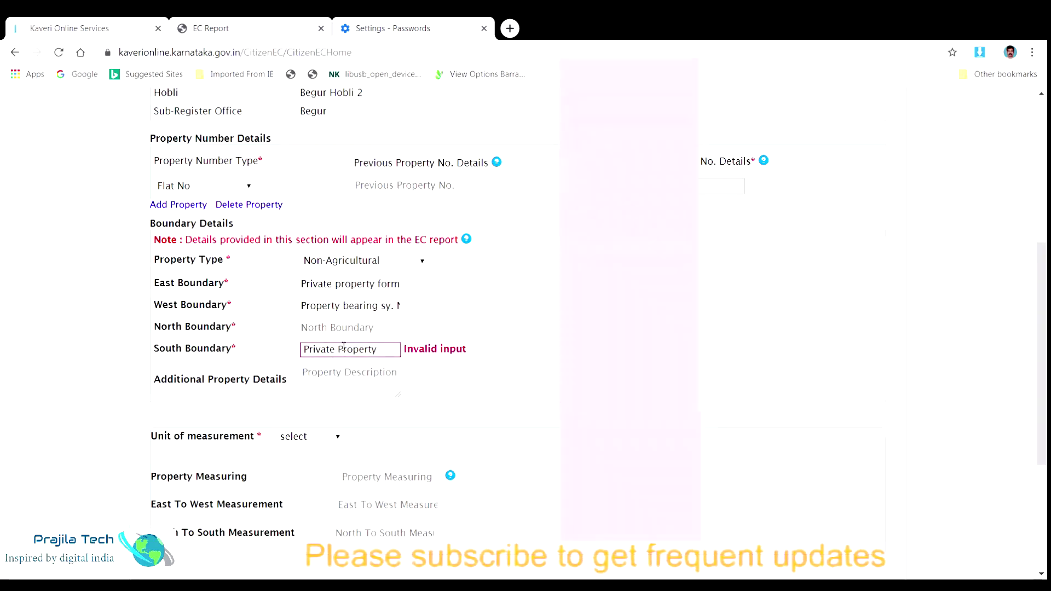
{"action": "left_click_drag", "start_coordinate": [415, 351], "coordinate": [467, 351]}
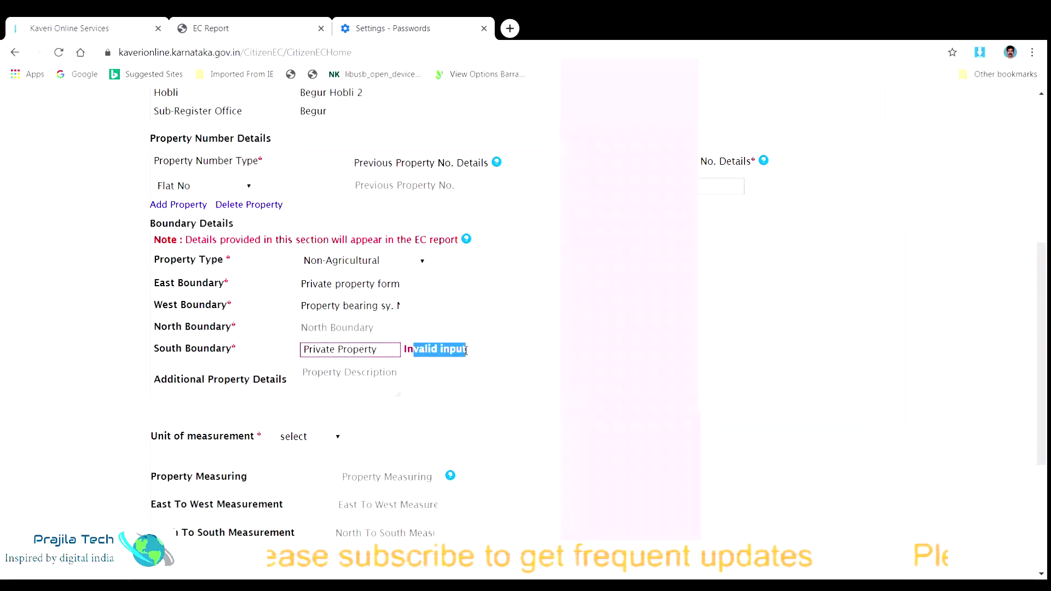
{"action": "left_click", "coordinate": [466, 351]}
{"action": "left_click", "coordinate": [309, 351]}
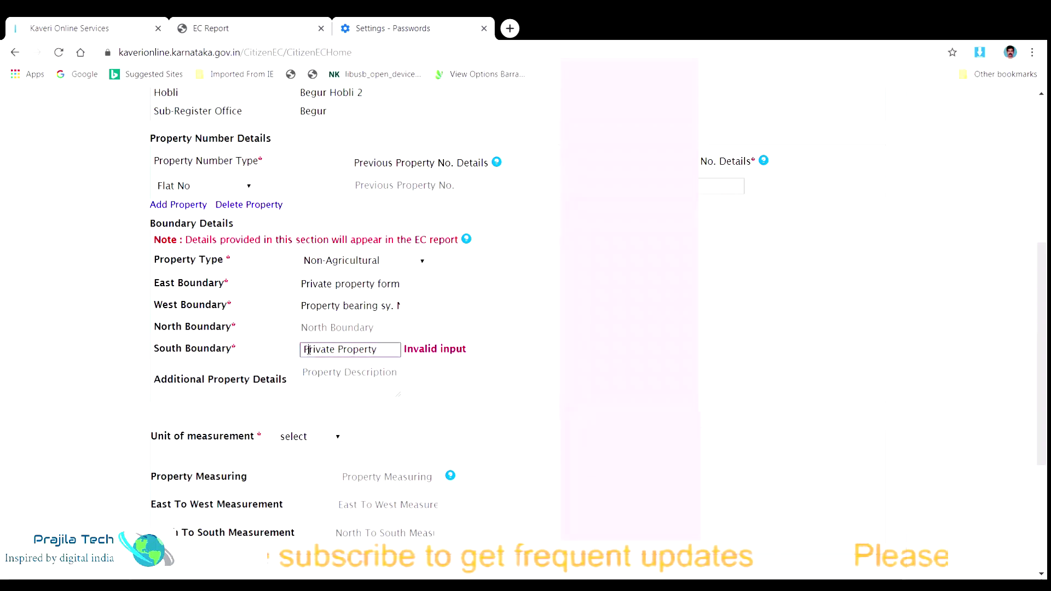
{"action": "key", "text": "BackSpace"}
{"action": "left_click", "coordinate": [710, 375]}
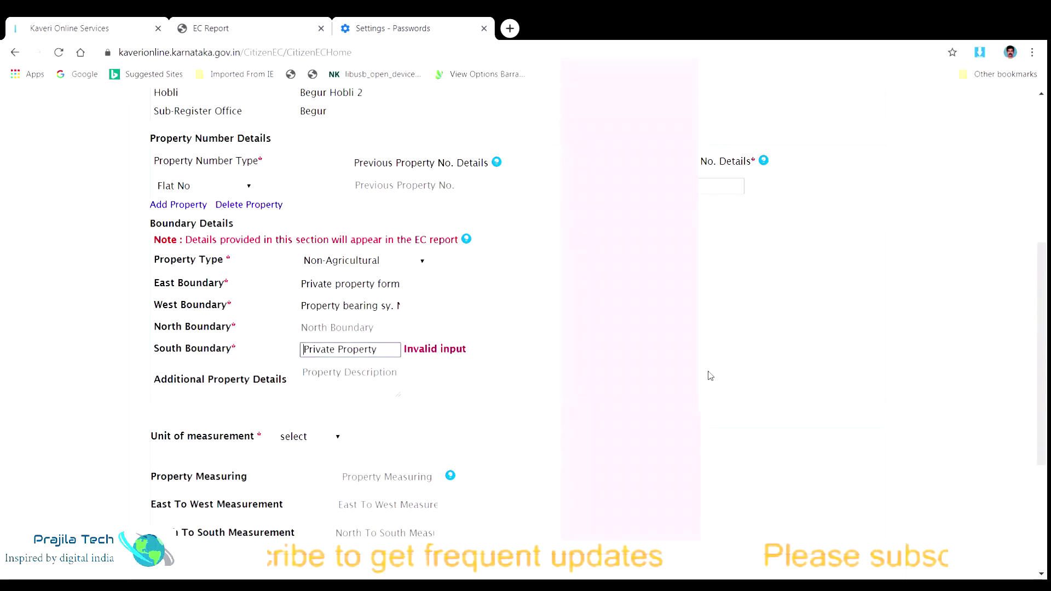
Copy 'Road' from the report into North Boundary, then select the 2035 Sq.feet area
{"action": "left_click", "coordinate": [241, 24]}
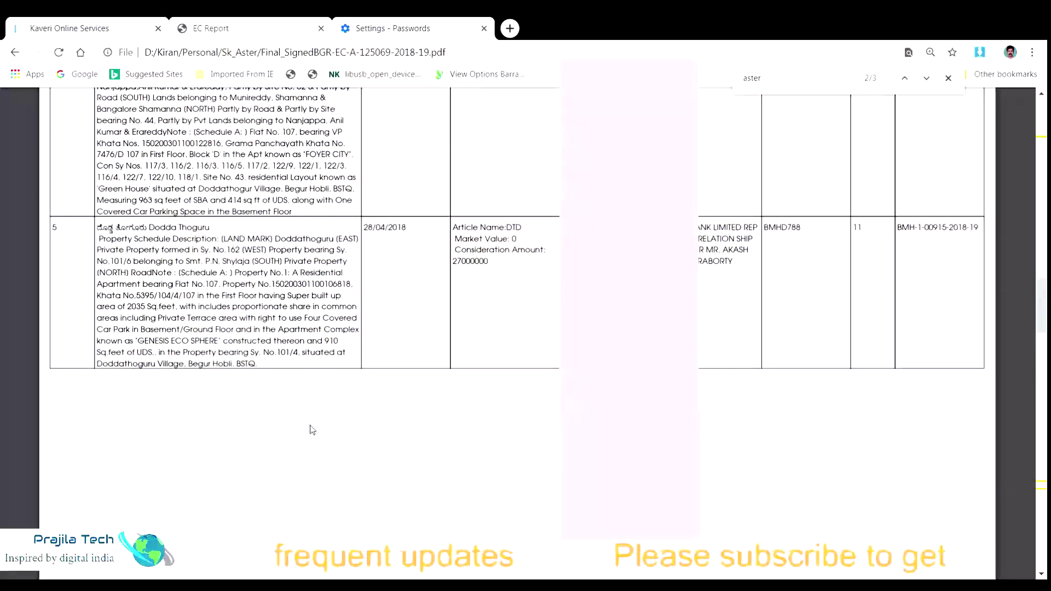
{"action": "left_click_drag", "start_coordinate": [130, 272], "coordinate": [152, 271]}
{"action": "key", "text": "ctrl+c"}
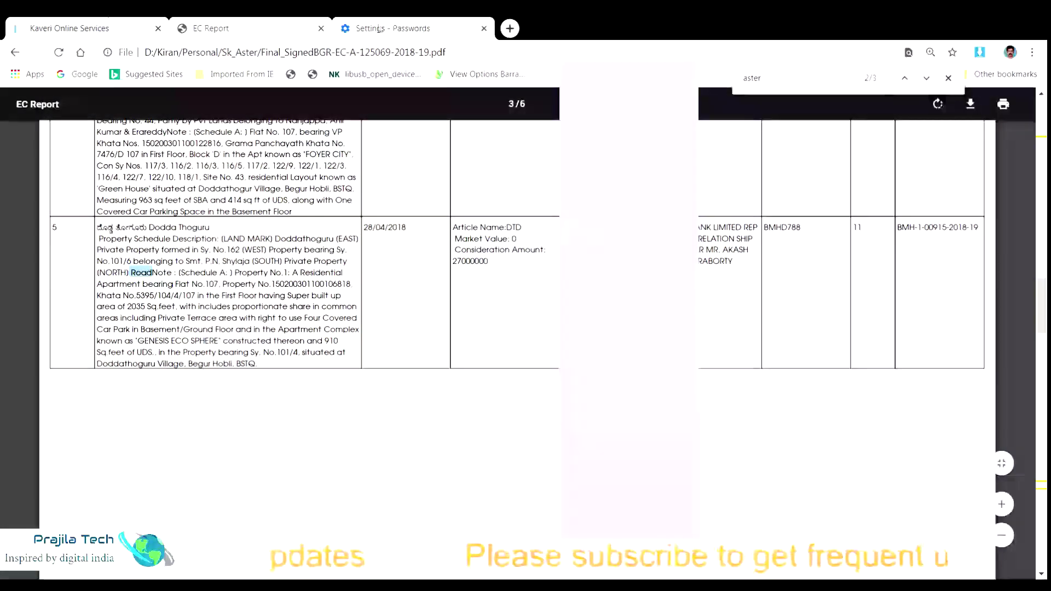
{"action": "left_click", "coordinate": [82, 24]}
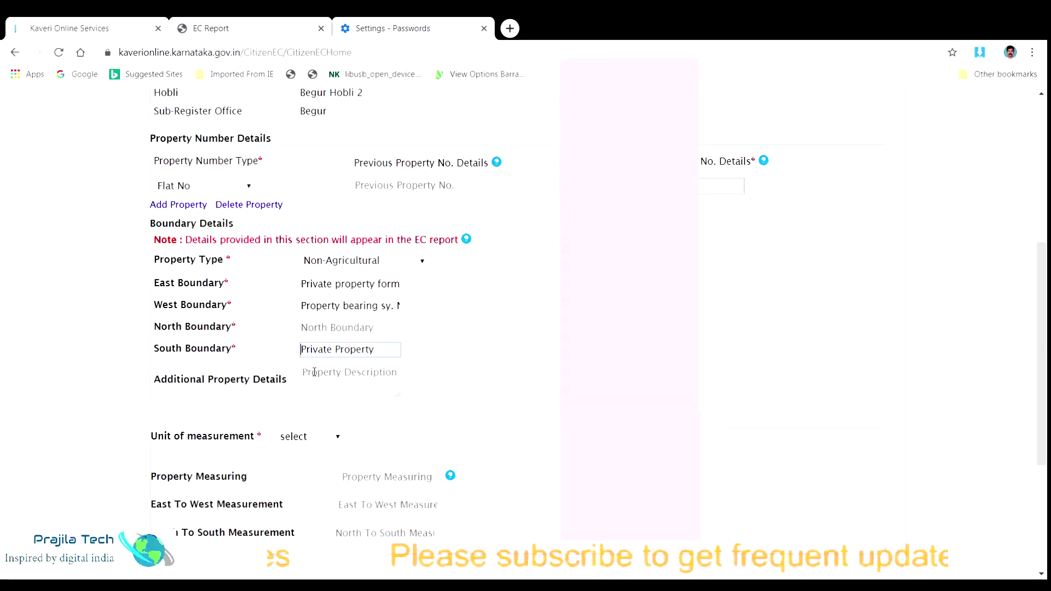
{"action": "left_click", "coordinate": [327, 328]}
{"action": "key", "text": "ctrl+v"}
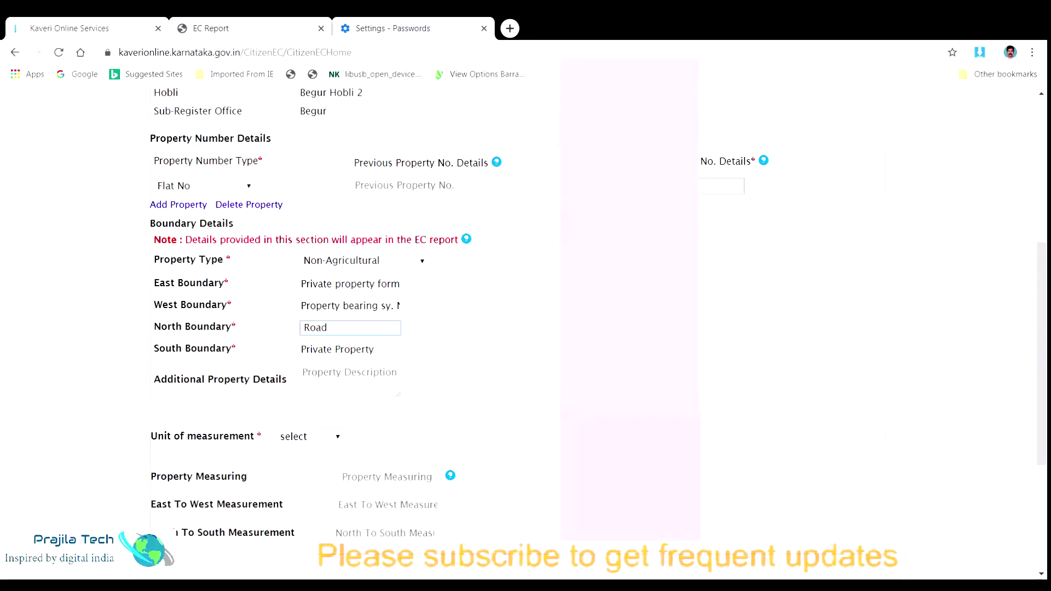
{"action": "left_click", "coordinate": [353, 327]}
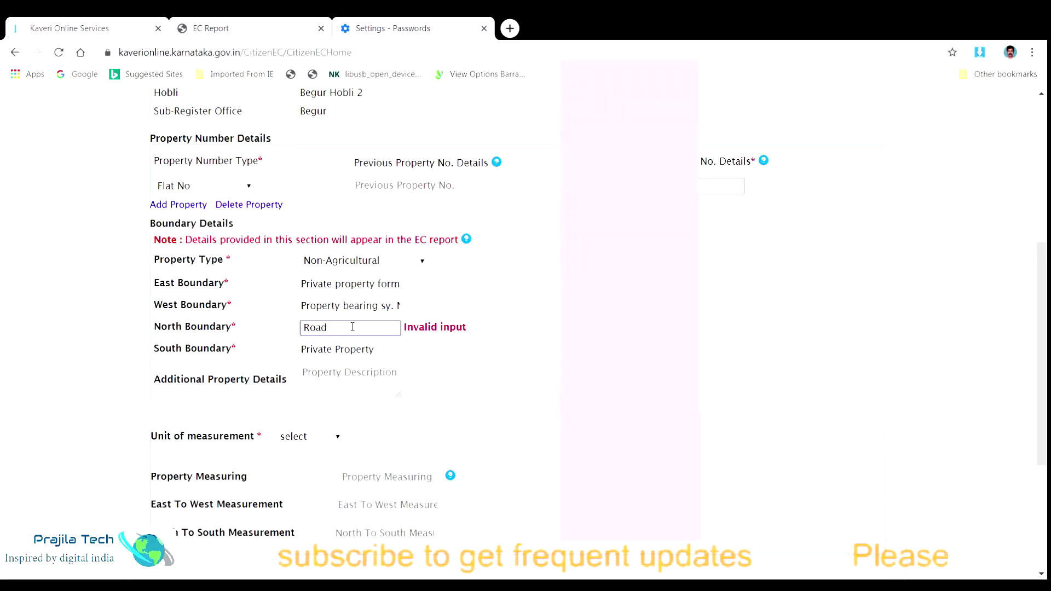
{"action": "left_click", "coordinate": [407, 308]}
{"action": "scroll", "coordinate": [1042, 264], "scroll_direction": "down", "scroll_amount": 3}
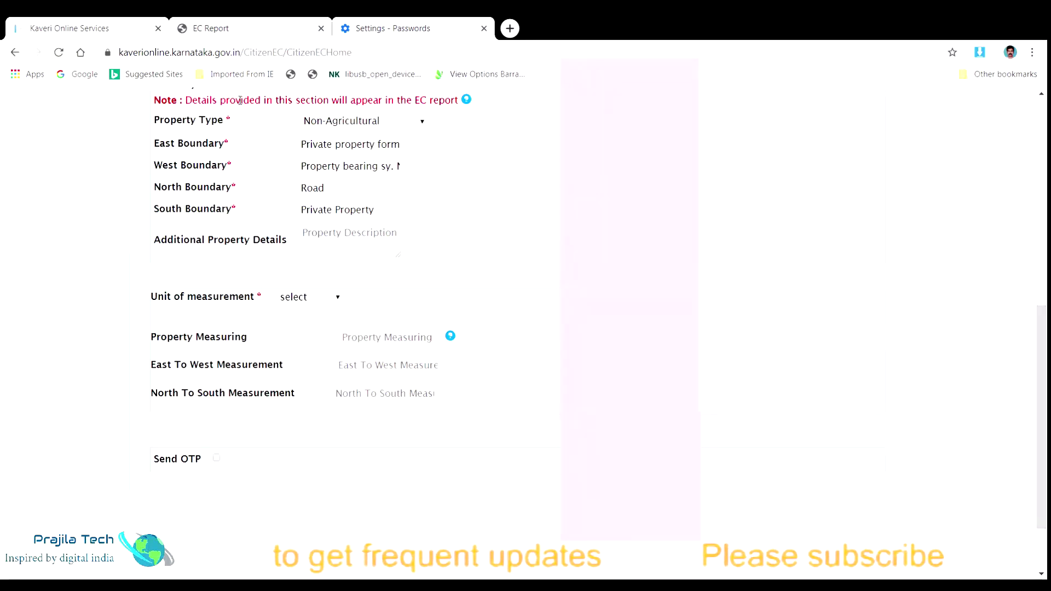
{"action": "left_click", "coordinate": [252, 28]}
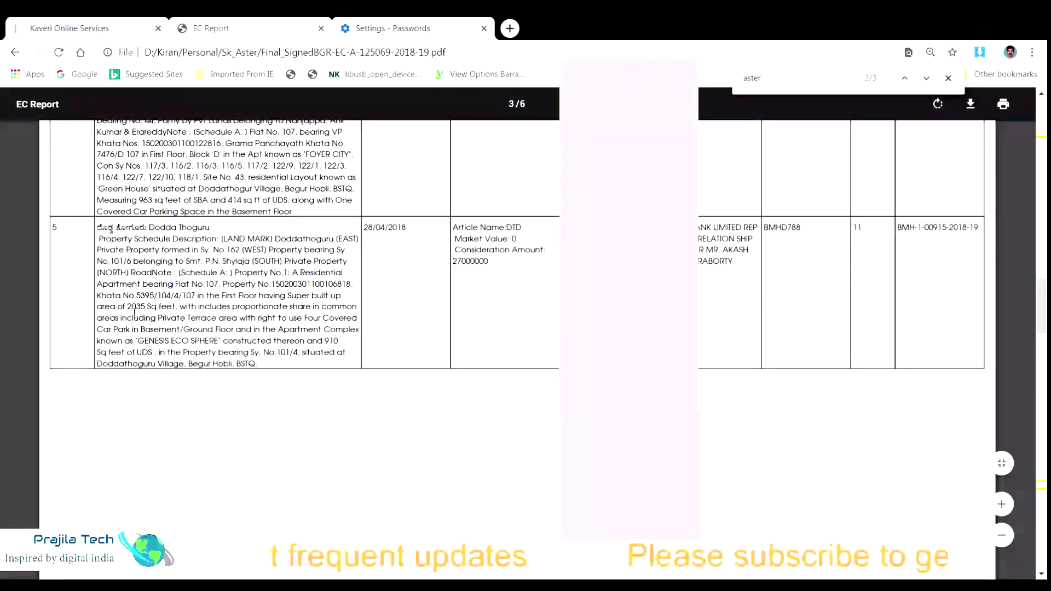
{"action": "left_click_drag", "start_coordinate": [129, 308], "coordinate": [175, 306]}
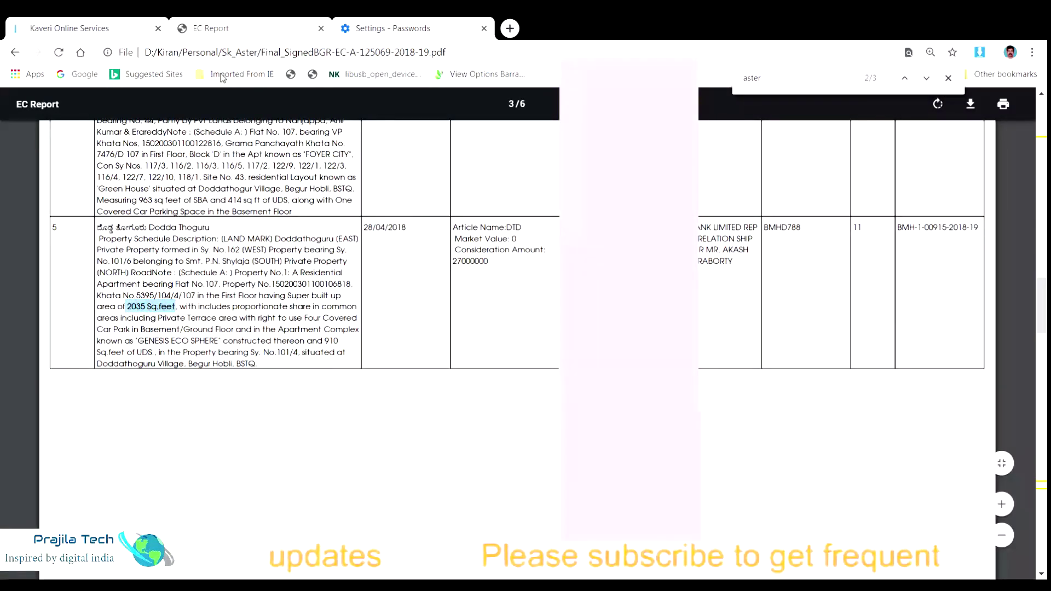
On the EC form, enter a Property Measuring of 2035 in Sq.Feet
{"action": "left_click", "coordinate": [83, 23]}
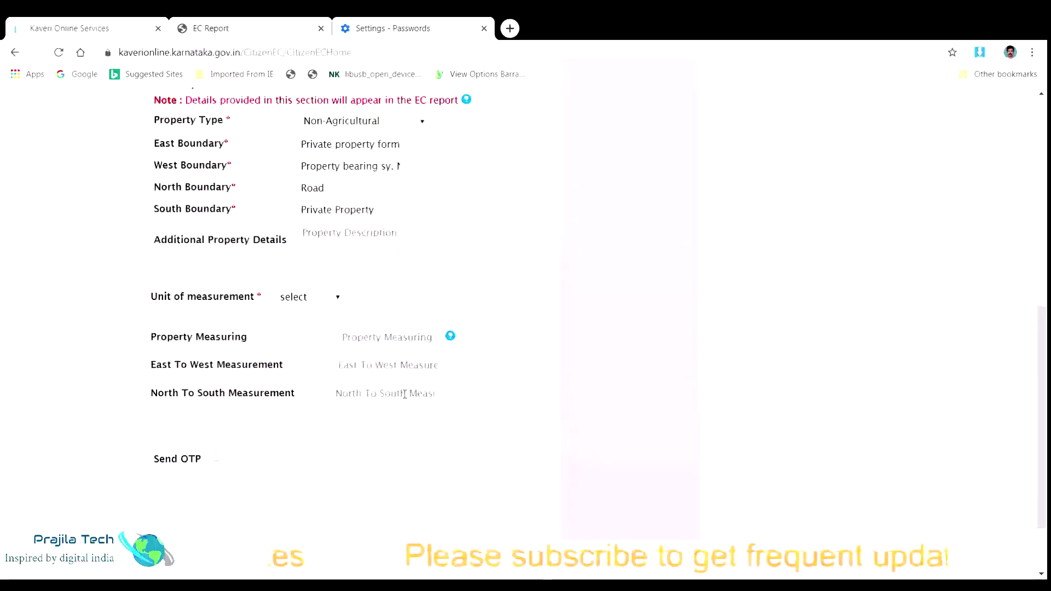
{"action": "left_click", "coordinate": [377, 338]}
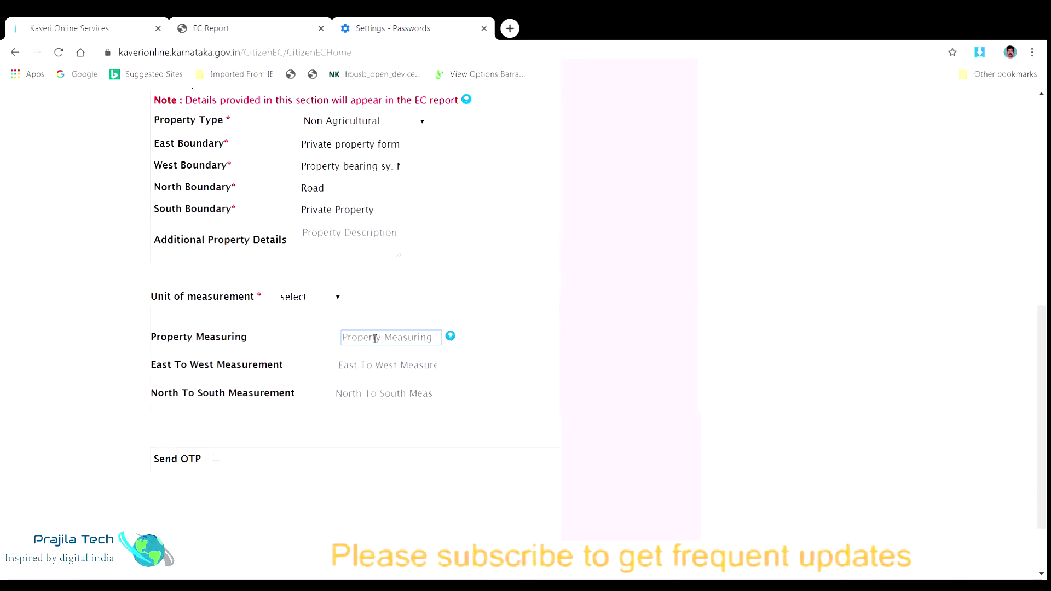
{"action": "type", "text": "2035"}
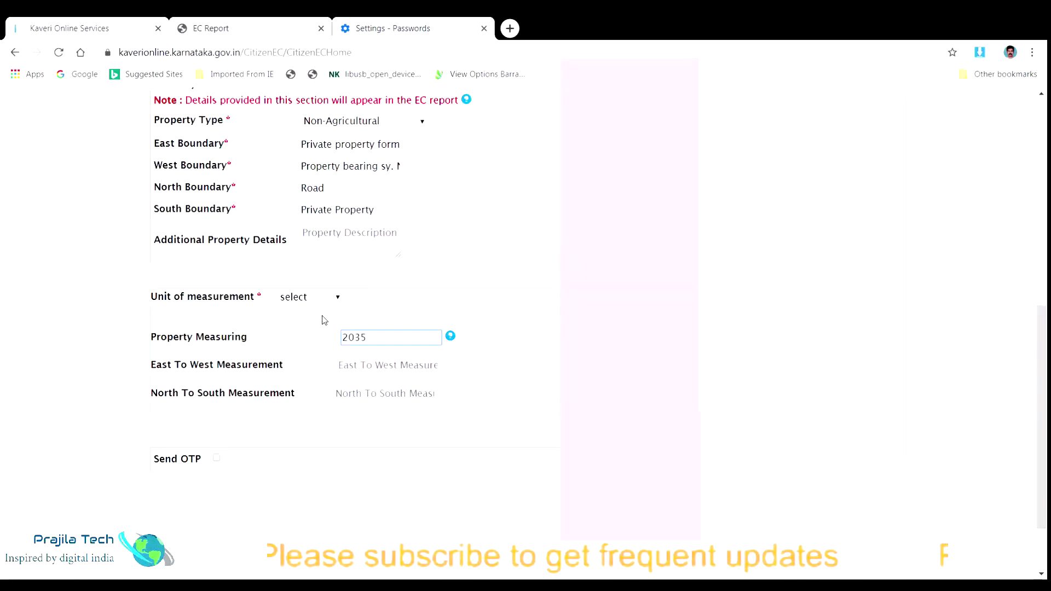
{"action": "left_click", "coordinate": [317, 305]}
{"action": "left_click", "coordinate": [315, 326]}
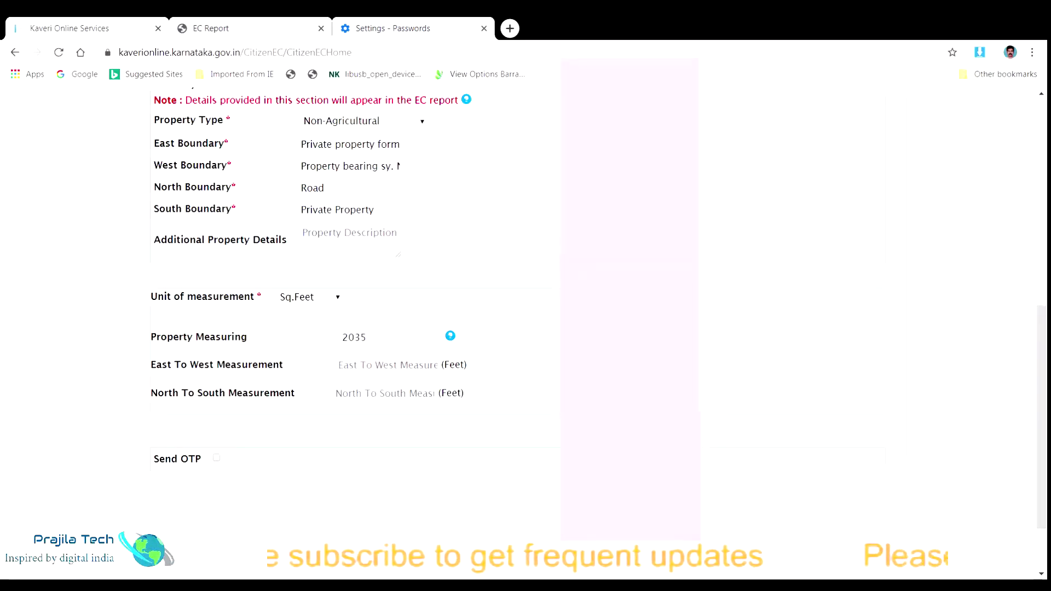
{"action": "scroll", "coordinate": [493, 427], "scroll_direction": "down", "scroll_amount": 1}
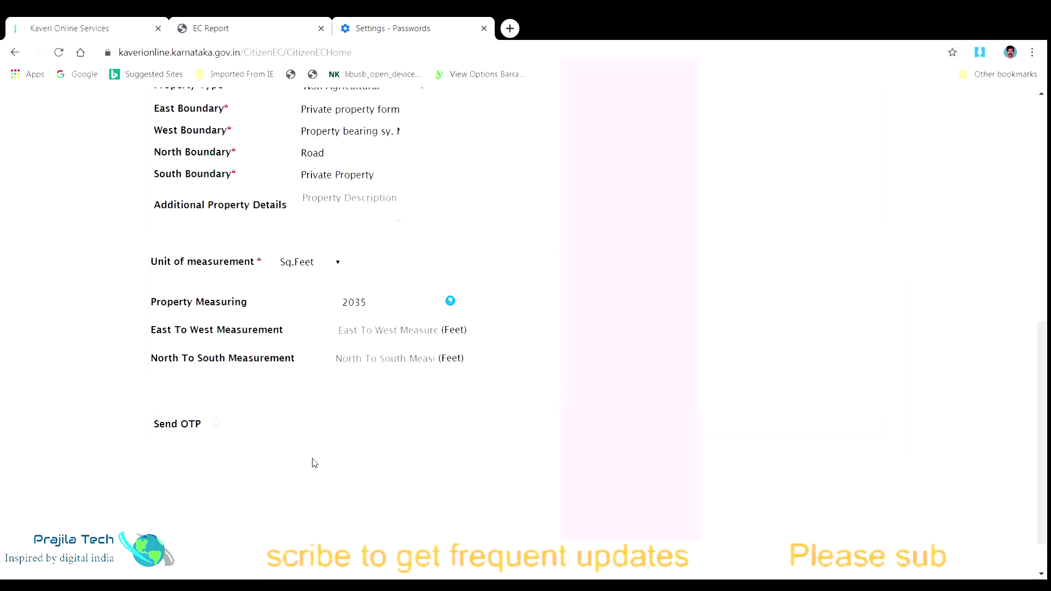
Tick Send OTP for the EC application and close the 'OTP has been sent' notice
{"action": "left_click", "coordinate": [217, 424]}
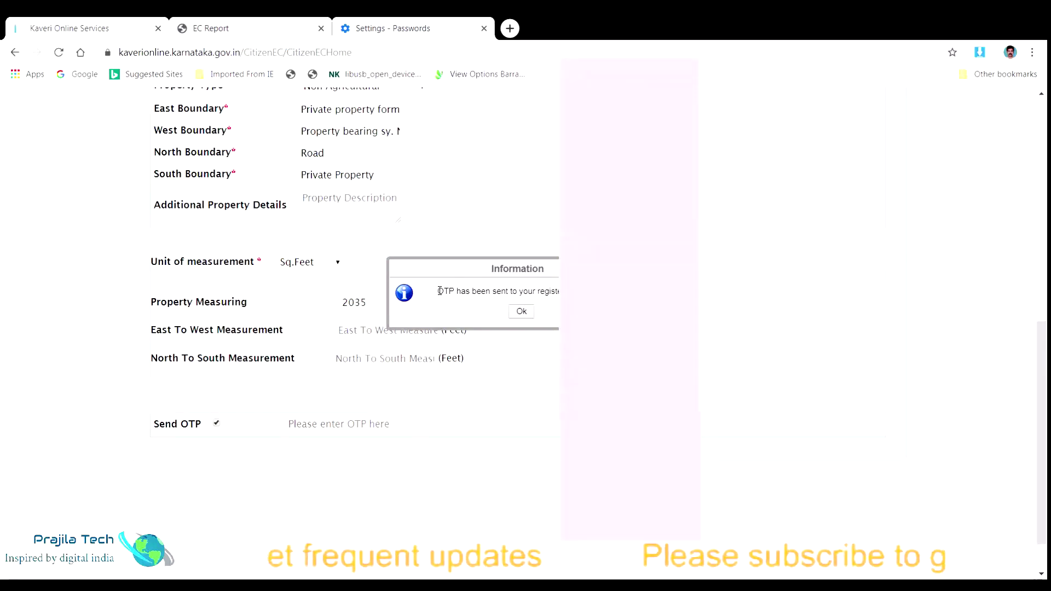
{"action": "left_click_drag", "start_coordinate": [438, 290], "coordinate": [630, 458]}
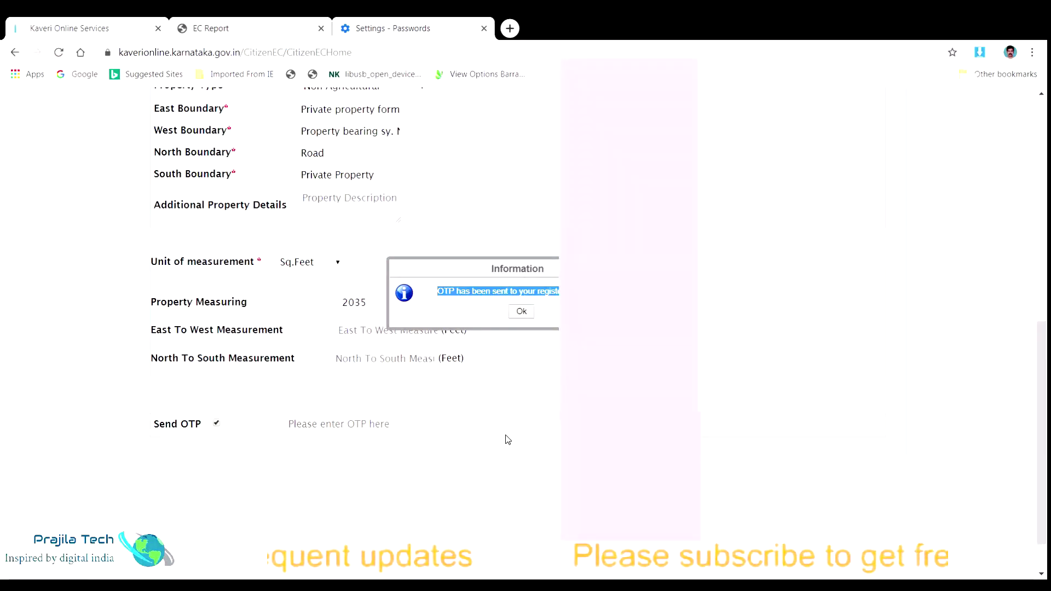
{"action": "left_click", "coordinate": [522, 312]}
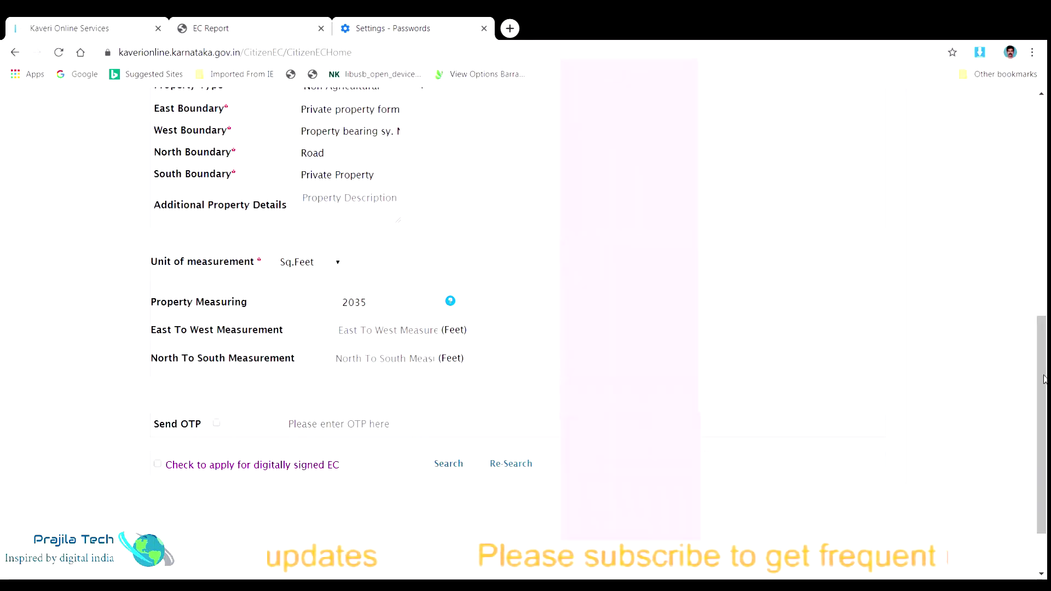
{"action": "scroll", "coordinate": [502, 335], "scroll_direction": "down", "scroll_amount": 1}
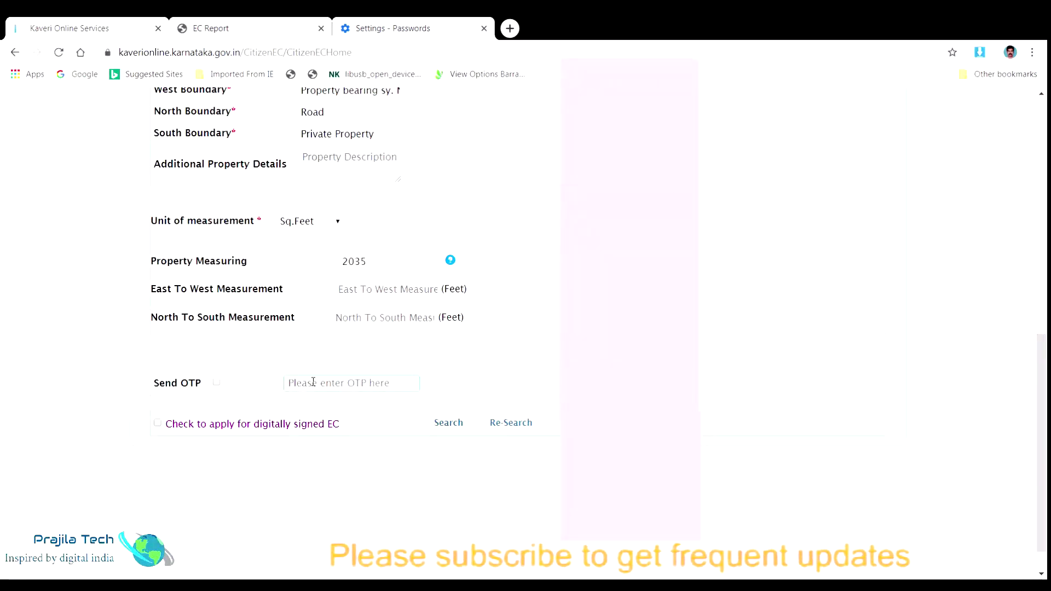
{"action": "key", "text": "alt+Tab"}
{"action": "key", "text": "alt+Tab"}
{"action": "key", "text": "alt+Tab"}
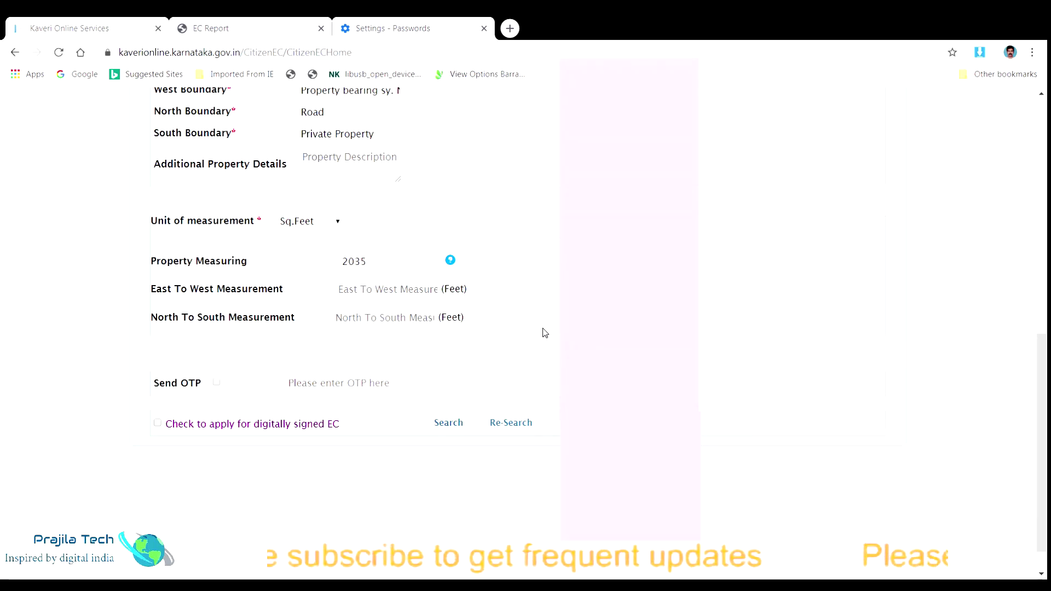
{"action": "key", "text": "alt+Tab"}
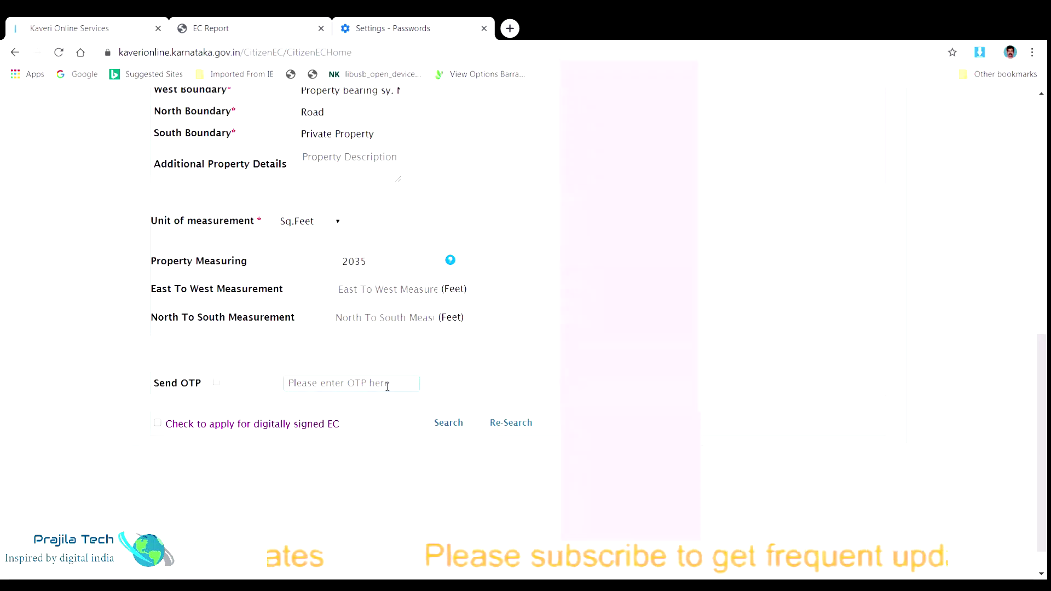
Enter the verification code and tick 'Check to apply for digitally signed EC'
{"action": "type", "text": "LX"}
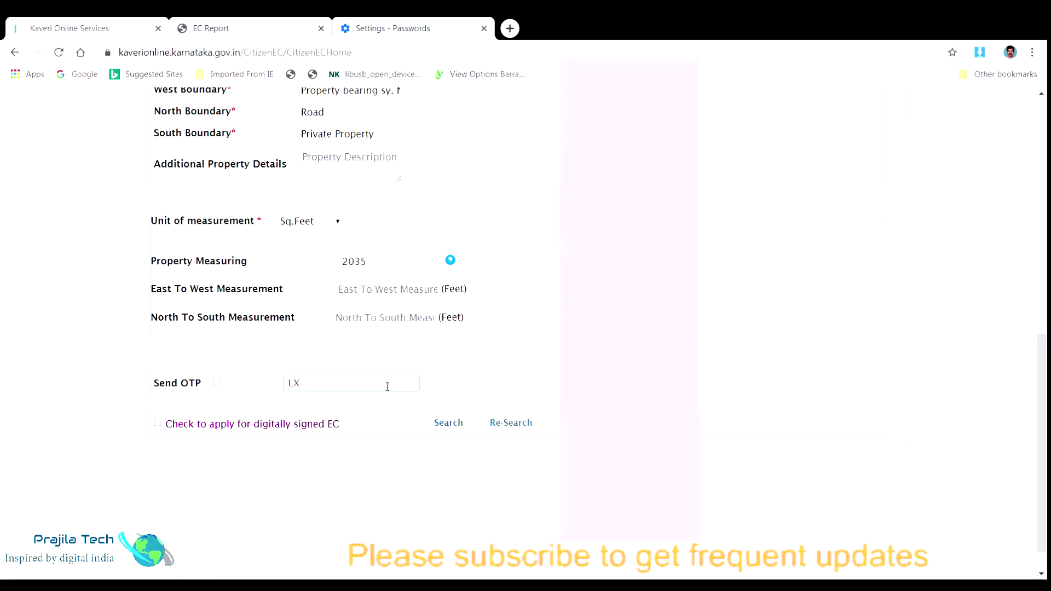
{"action": "type", "text": "B4"}
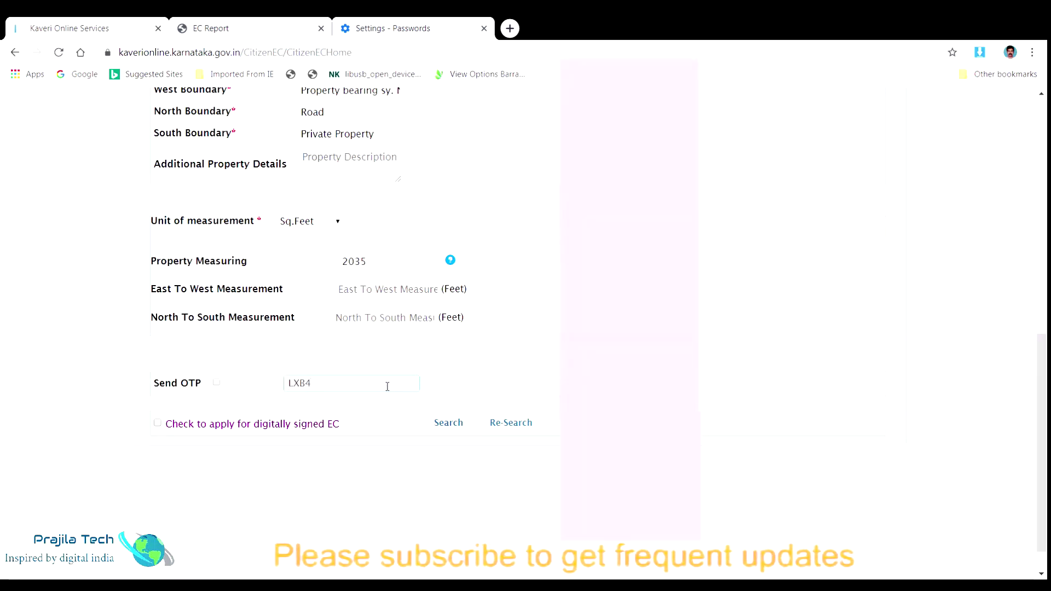
{"action": "left_click", "coordinate": [158, 424]}
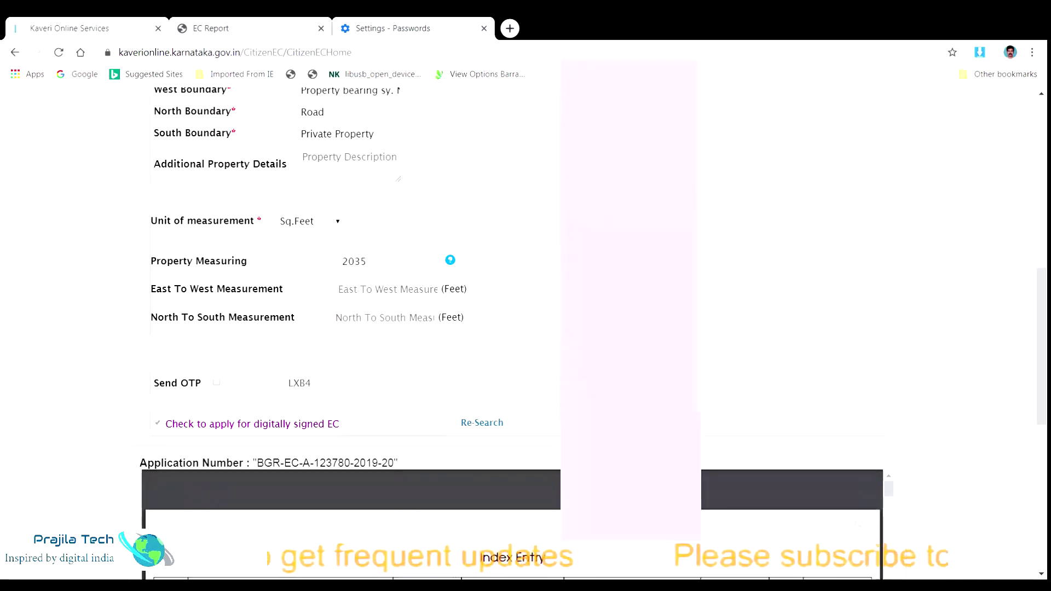
Scroll the new results, then review row 5's property description in the saved signed EC report
{"action": "left_click_drag", "start_coordinate": [1039, 332], "coordinate": [1046, 434]}
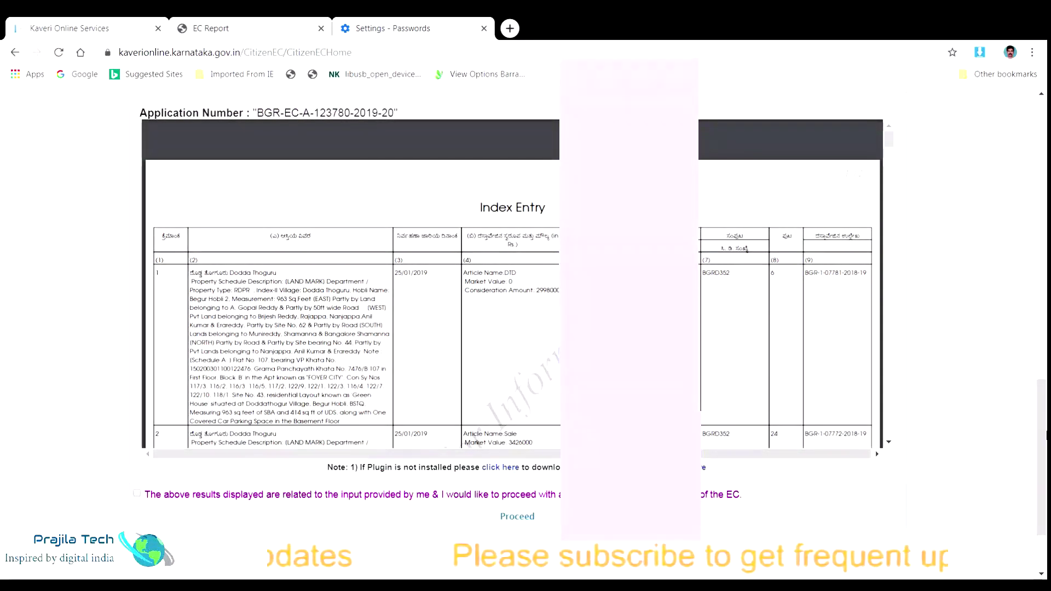
{"action": "left_click_drag", "start_coordinate": [889, 133], "coordinate": [899, 215]}
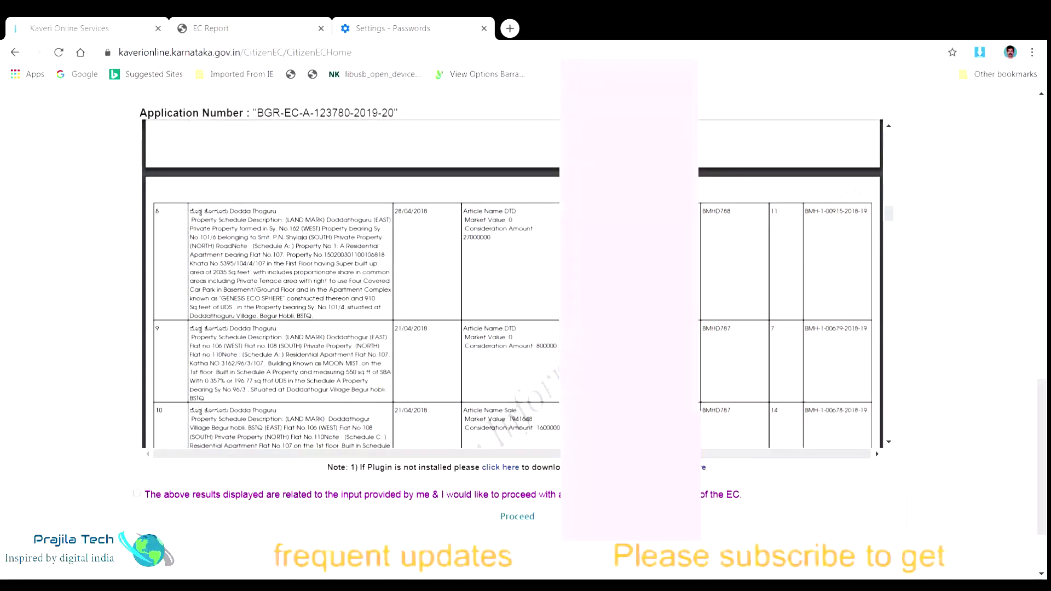
{"action": "left_click", "coordinate": [235, 23]}
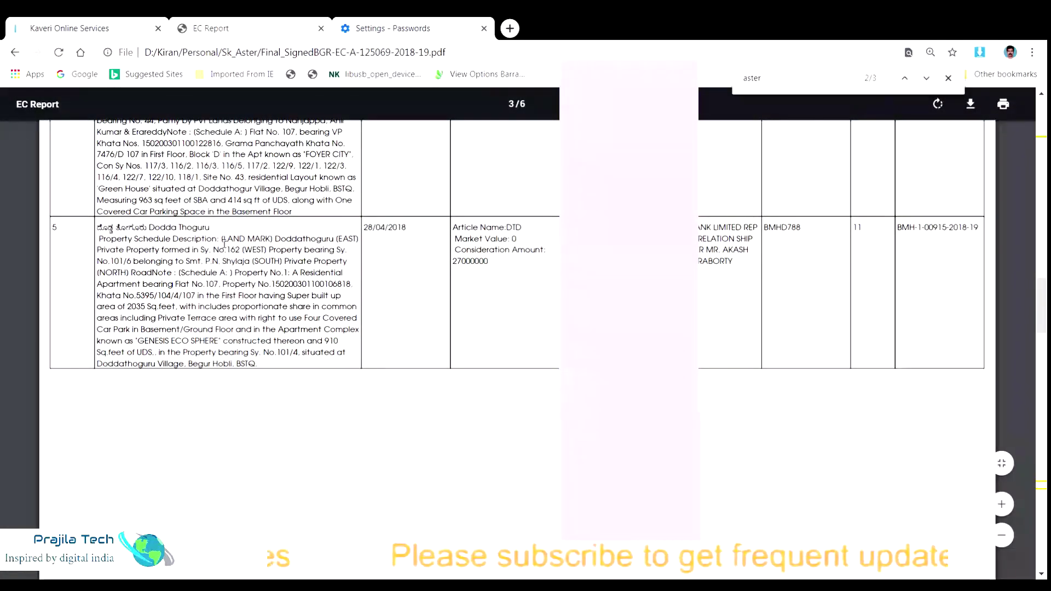
{"action": "left_click_drag", "start_coordinate": [222, 239], "coordinate": [236, 262]}
{"action": "left_click", "coordinate": [208, 274]}
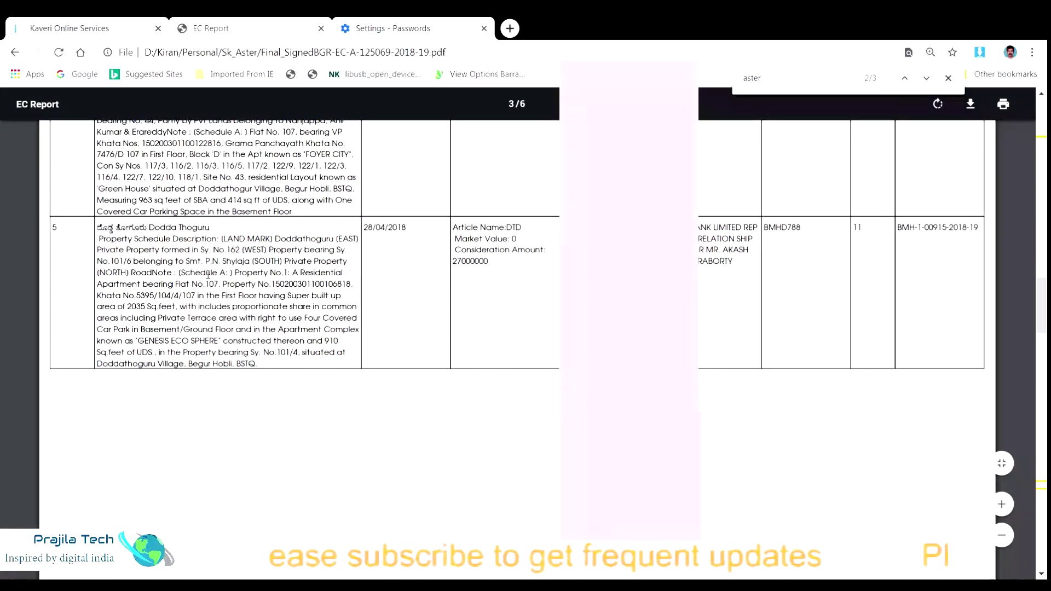
{"action": "left_click_drag", "start_coordinate": [222, 241], "coordinate": [197, 296]}
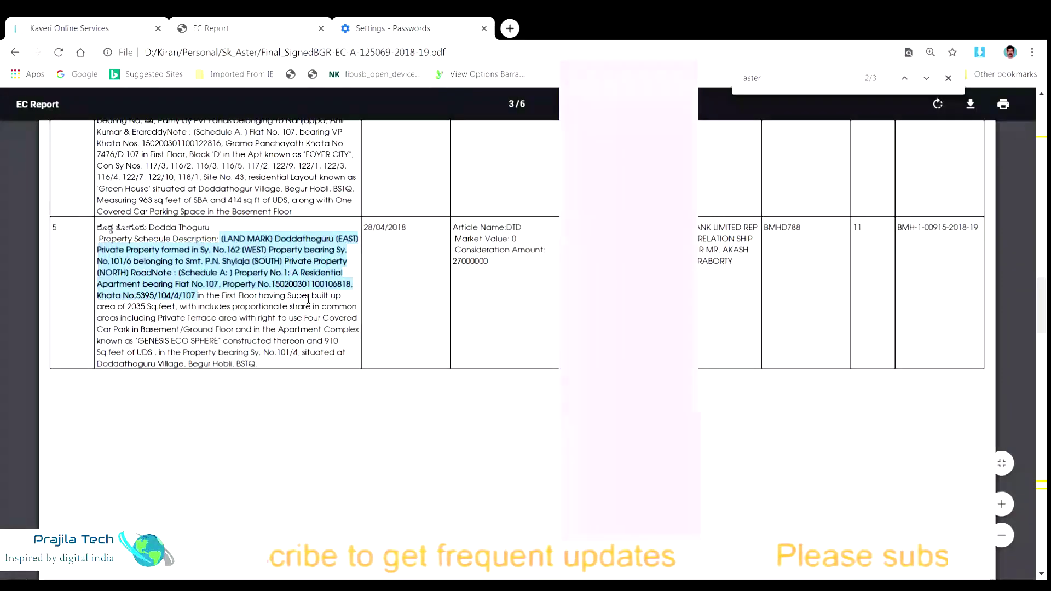
{"action": "left_click", "coordinate": [93, 25]}
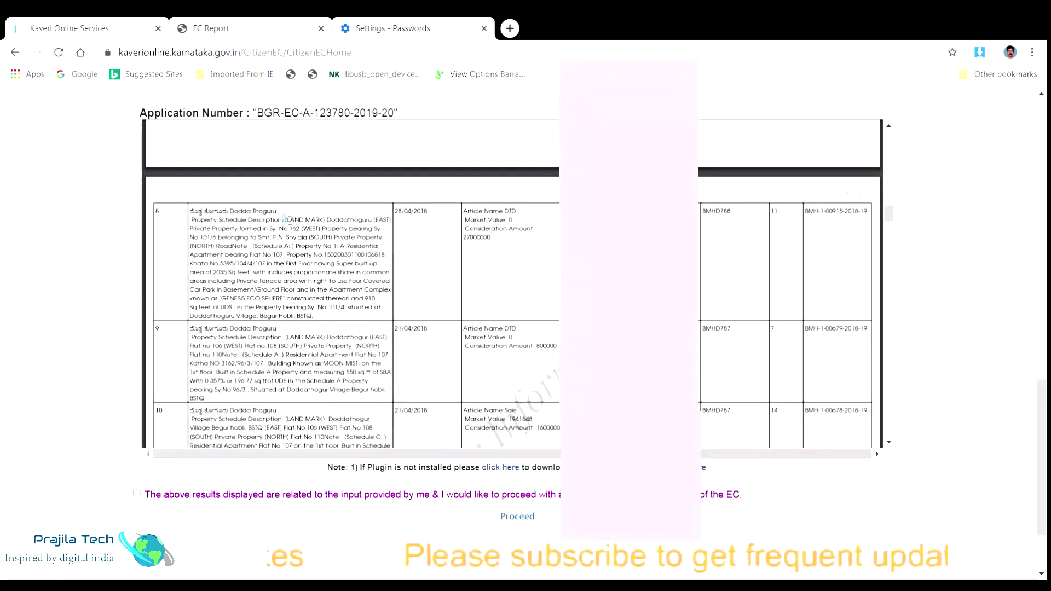
{"action": "left_click_drag", "start_coordinate": [289, 220], "coordinate": [374, 264]}
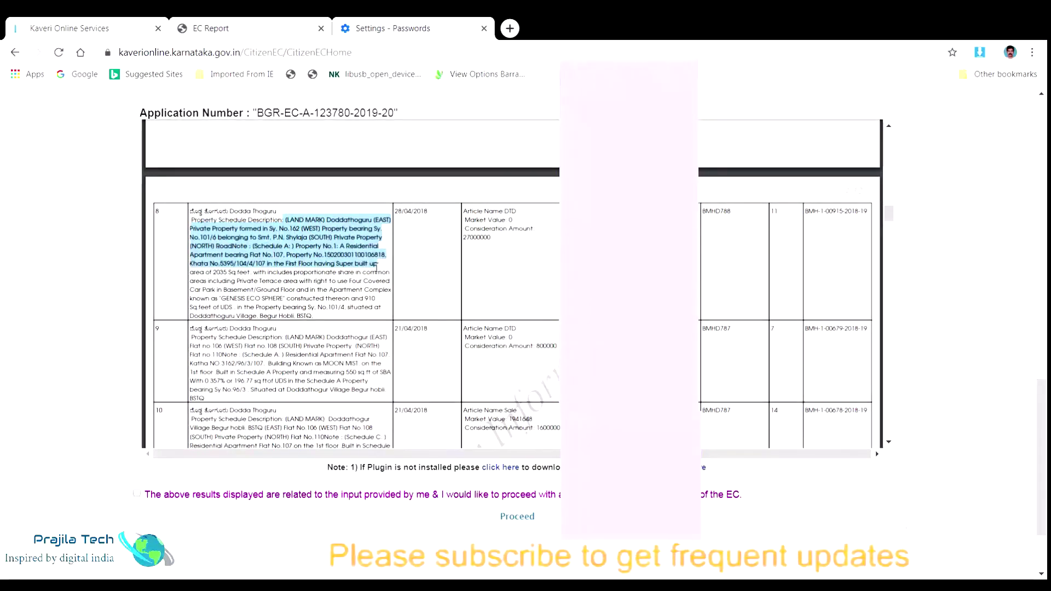
{"action": "left_click", "coordinate": [373, 281]}
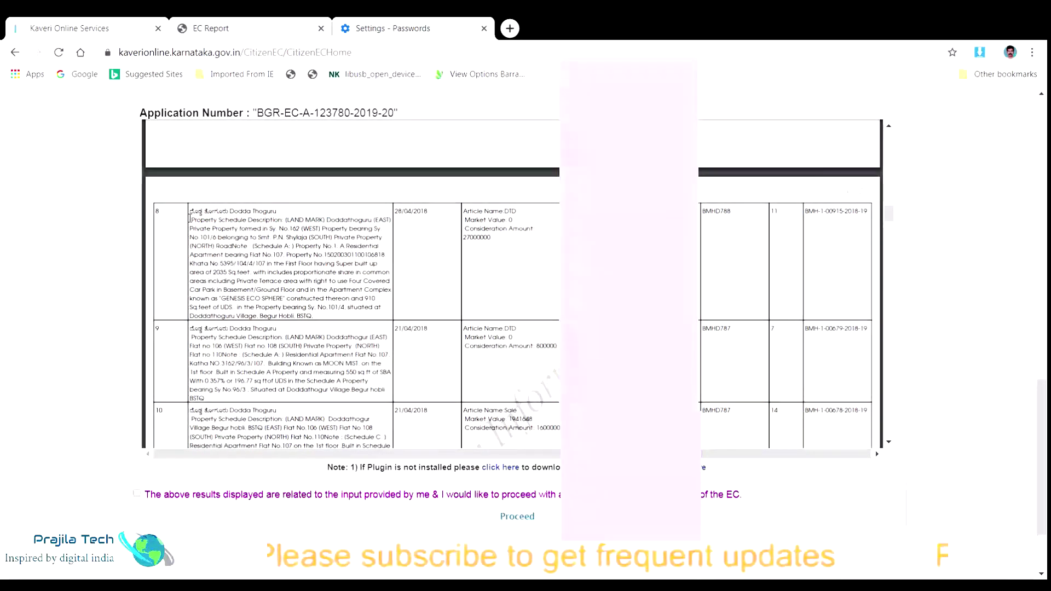
{"action": "left_click_drag", "start_coordinate": [191, 213], "coordinate": [384, 310]}
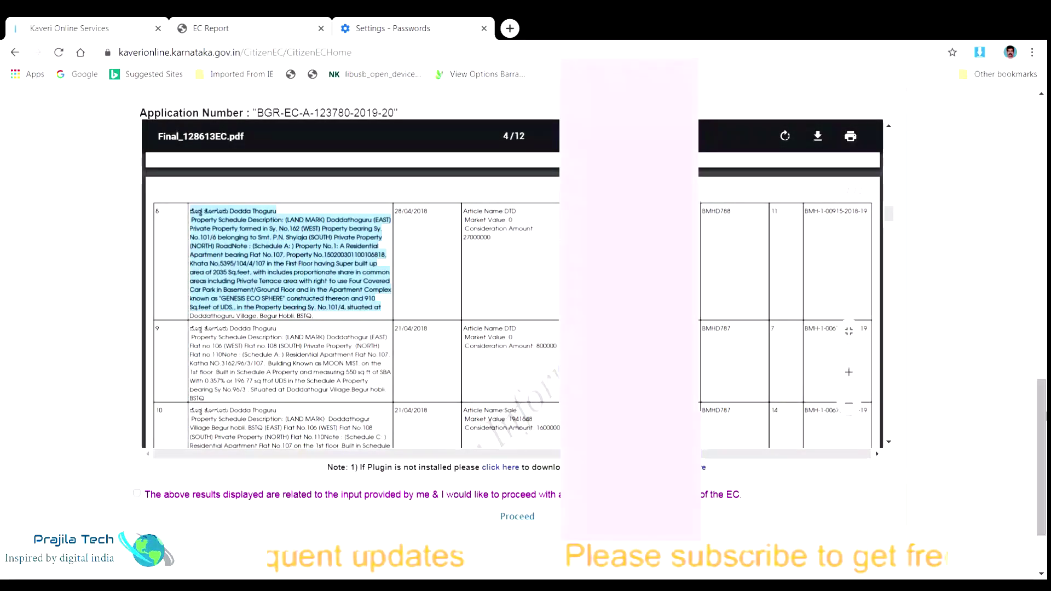
{"action": "scroll", "coordinate": [1040, 417], "scroll_direction": "down", "scroll_amount": 1}
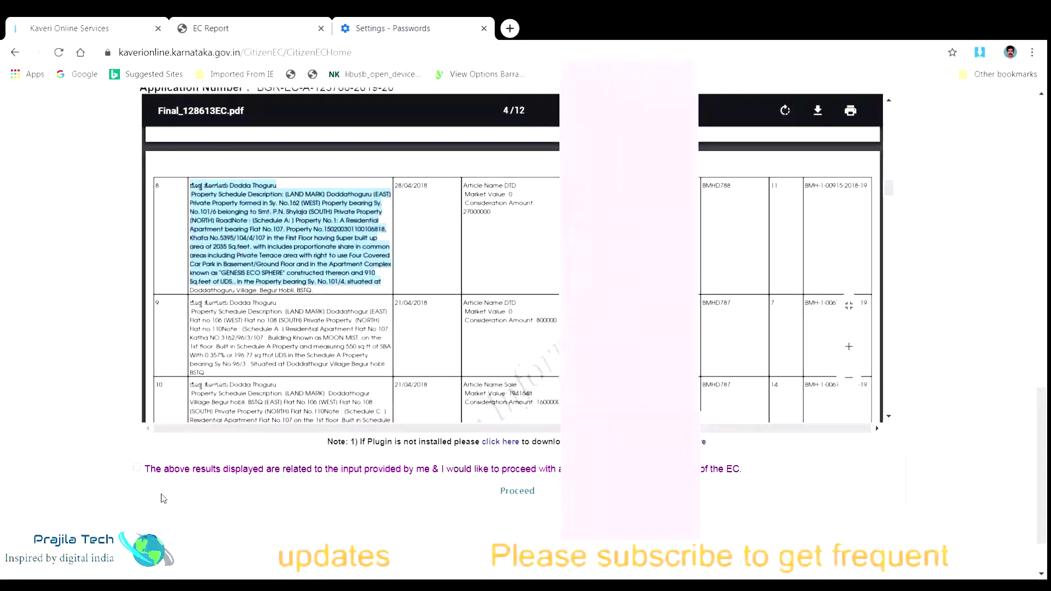
Tick the declaration that the results match the entered details, then choose Proceed
{"action": "left_click", "coordinate": [137, 469]}
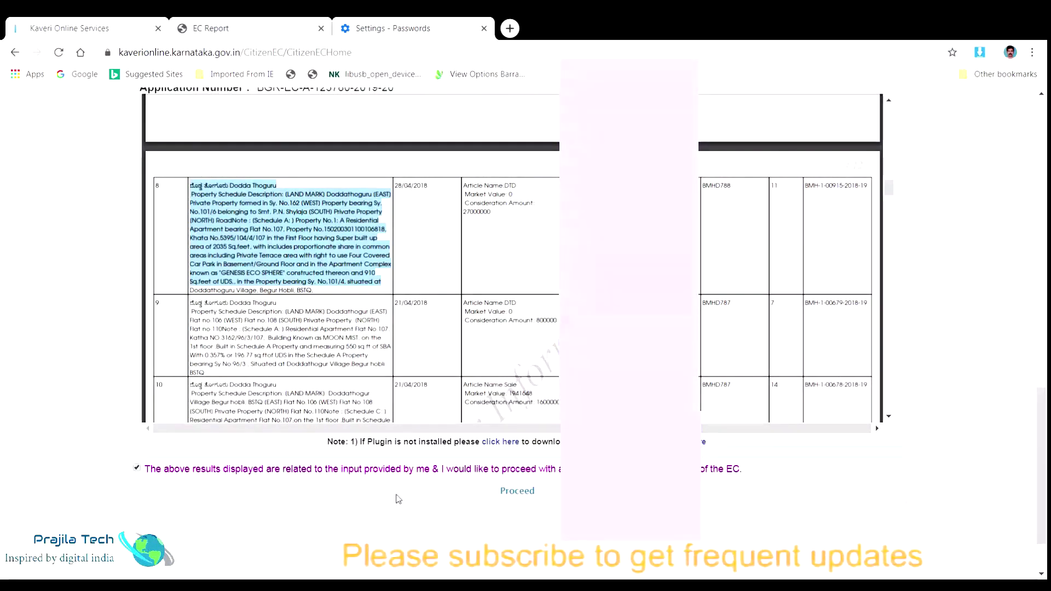
{"action": "left_click", "coordinate": [533, 494]}
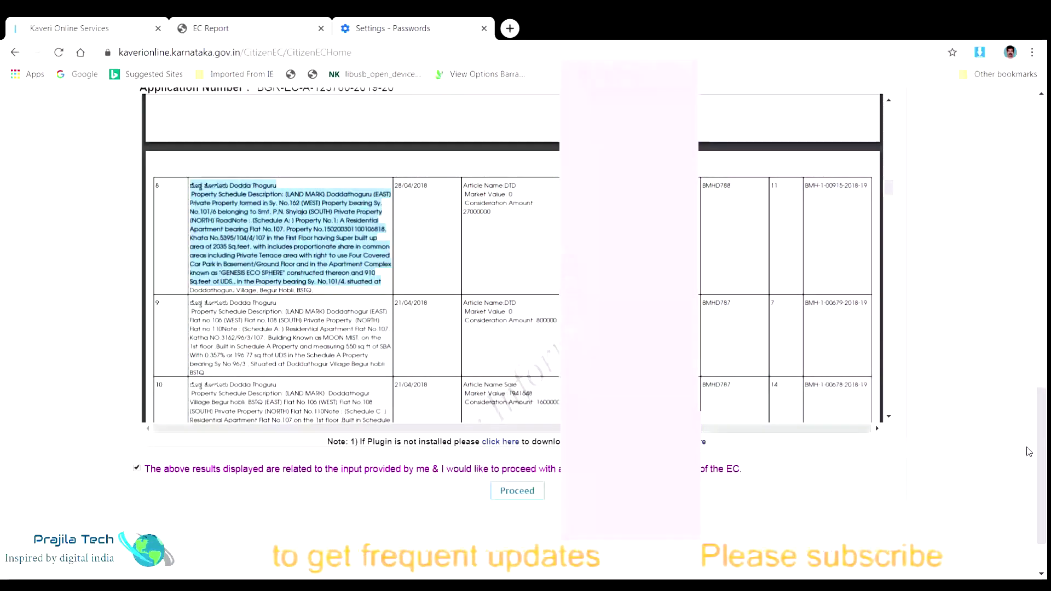
{"action": "scroll", "coordinate": [1043, 379], "scroll_direction": "up", "scroll_amount": 4}
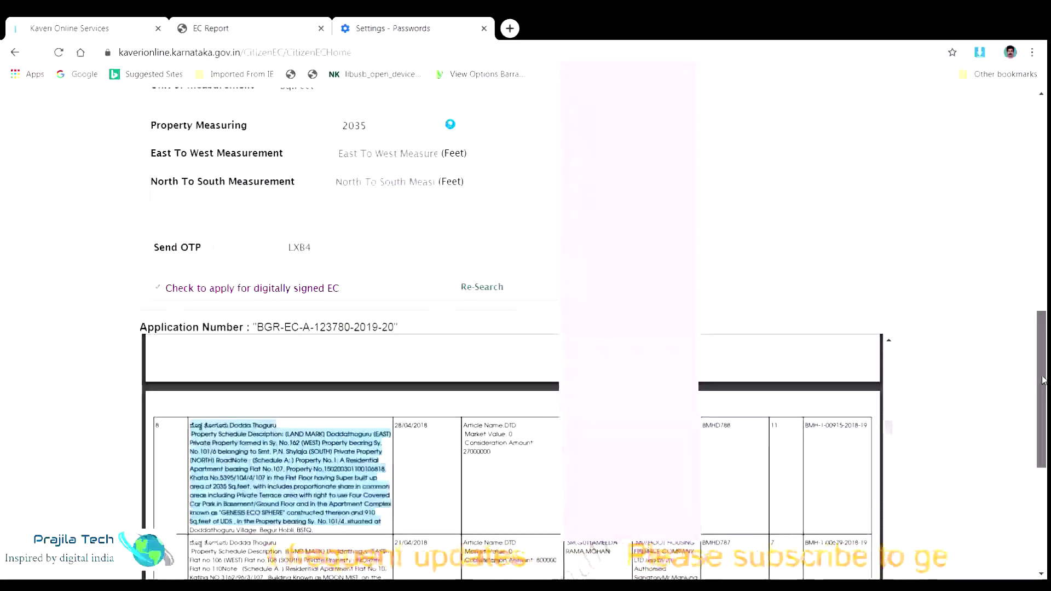
{"action": "scroll", "coordinate": [1043, 379], "scroll_direction": "down", "scroll_amount": 5}
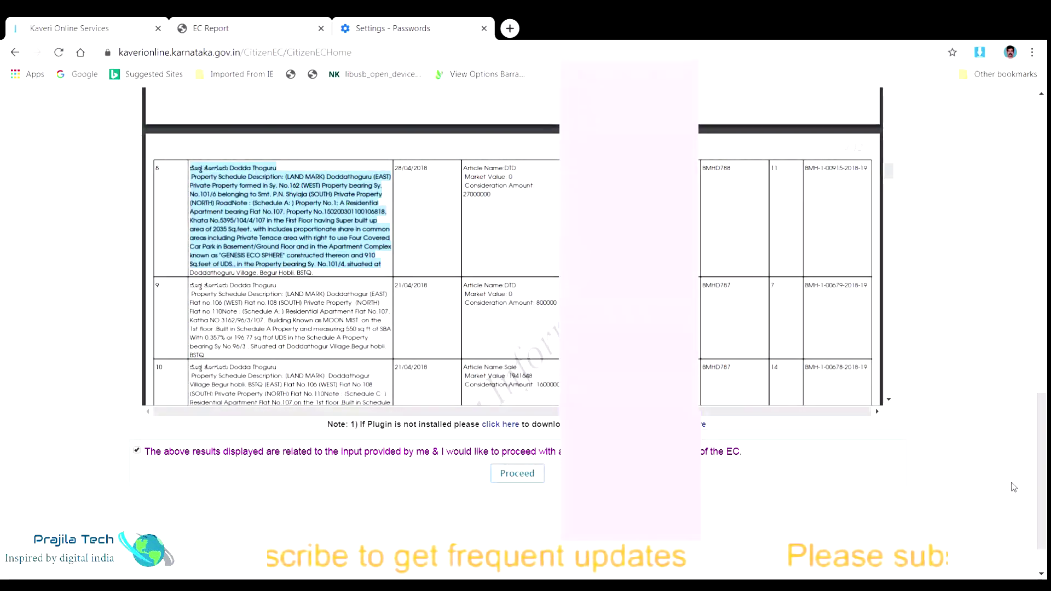
Submit the EC application and dismiss the fees-not-paid alert
{"action": "scroll", "coordinate": [1030, 422], "scroll_direction": "up", "scroll_amount": 4}
{"action": "scroll", "coordinate": [1030, 421], "scroll_direction": "down", "scroll_amount": 4}
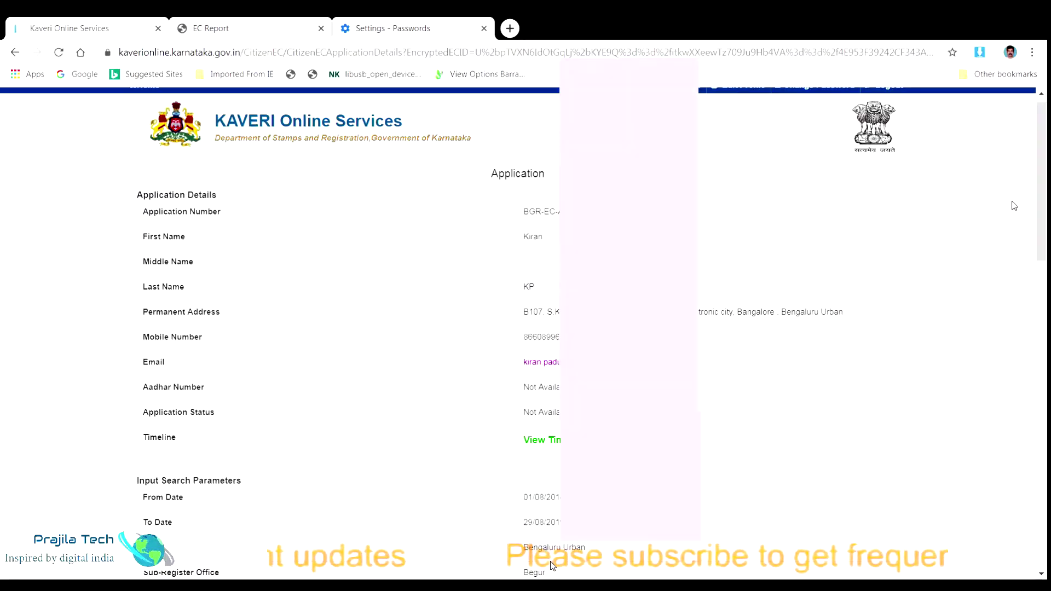
{"action": "scroll", "coordinate": [1046, 288], "scroll_direction": "down", "scroll_amount": 4}
{"action": "left_click_drag", "start_coordinate": [1046, 287], "coordinate": [1046, 511]}
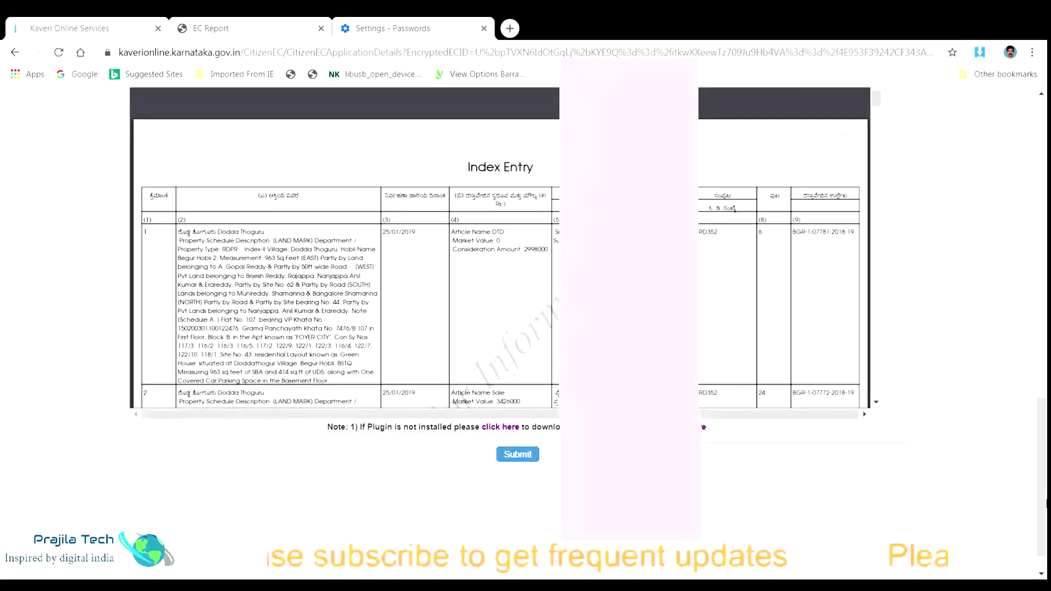
{"action": "left_click", "coordinate": [515, 463]}
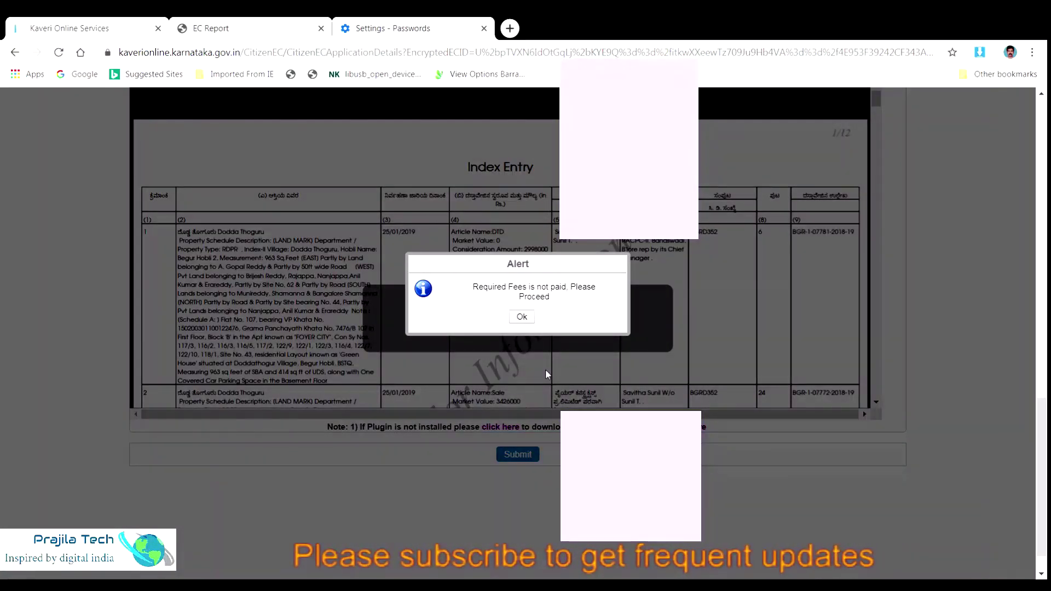
{"action": "left_click", "coordinate": [522, 318]}
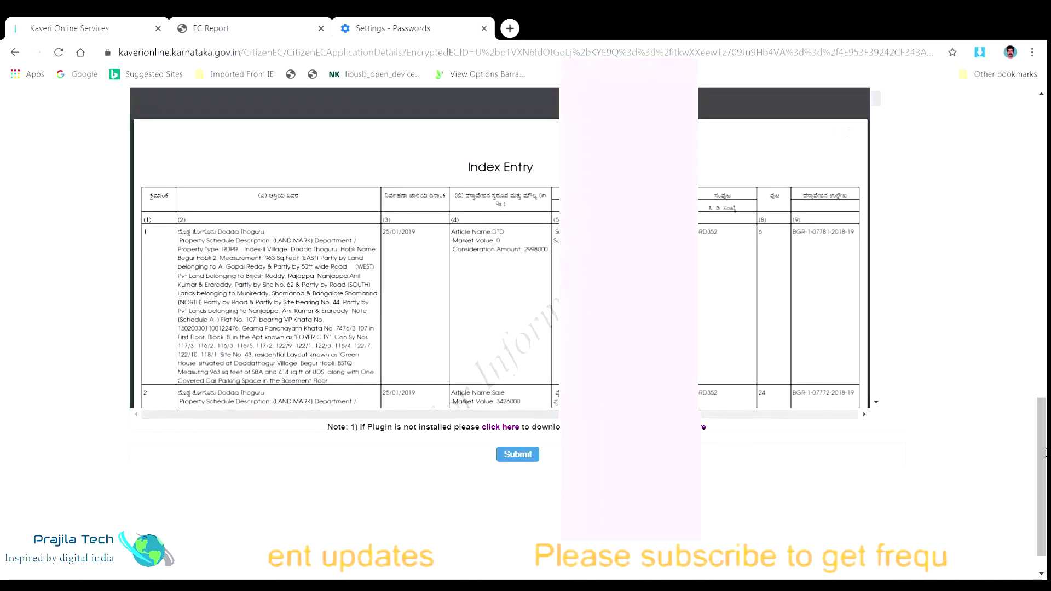
Start e-payment, agree to pay, and confirm the Rs. 90 fee payment
{"action": "scroll", "coordinate": [1039, 430], "scroll_direction": "up", "scroll_amount": 2}
{"action": "left_click_drag", "start_coordinate": [1038, 431], "coordinate": [1040, 364]}
{"action": "scroll", "coordinate": [575, 563], "scroll_direction": "down", "scroll_amount": 1}
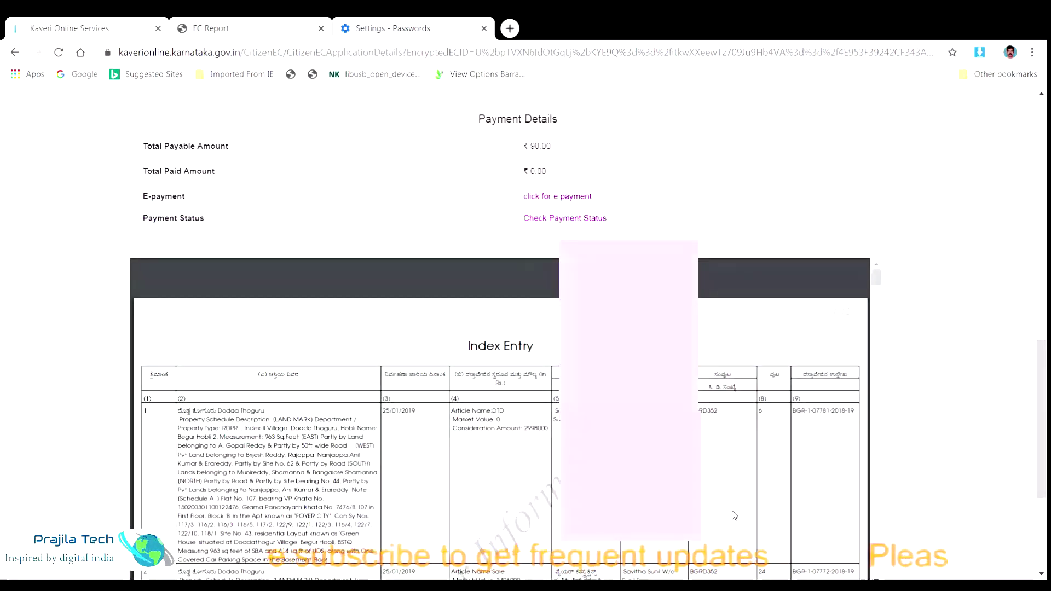
{"action": "left_click", "coordinate": [556, 198]}
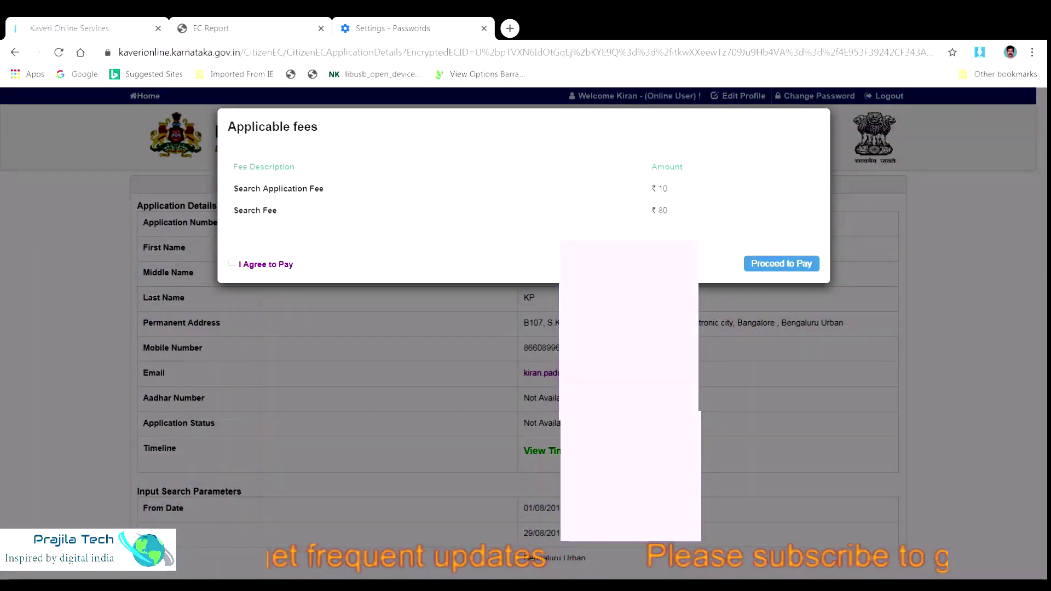
{"action": "left_click", "coordinate": [278, 263]}
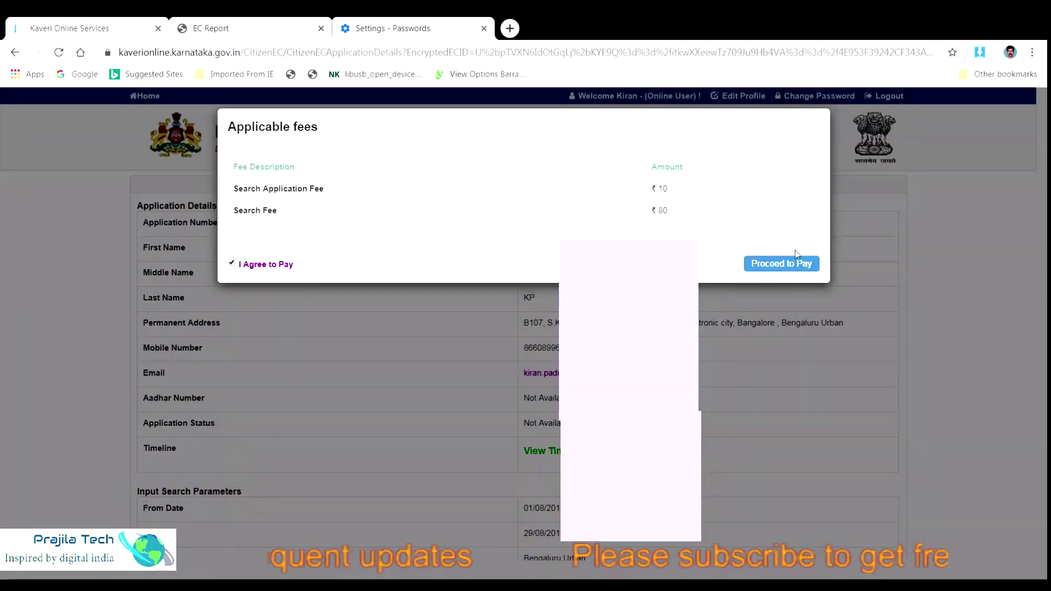
{"action": "left_click", "coordinate": [795, 265]}
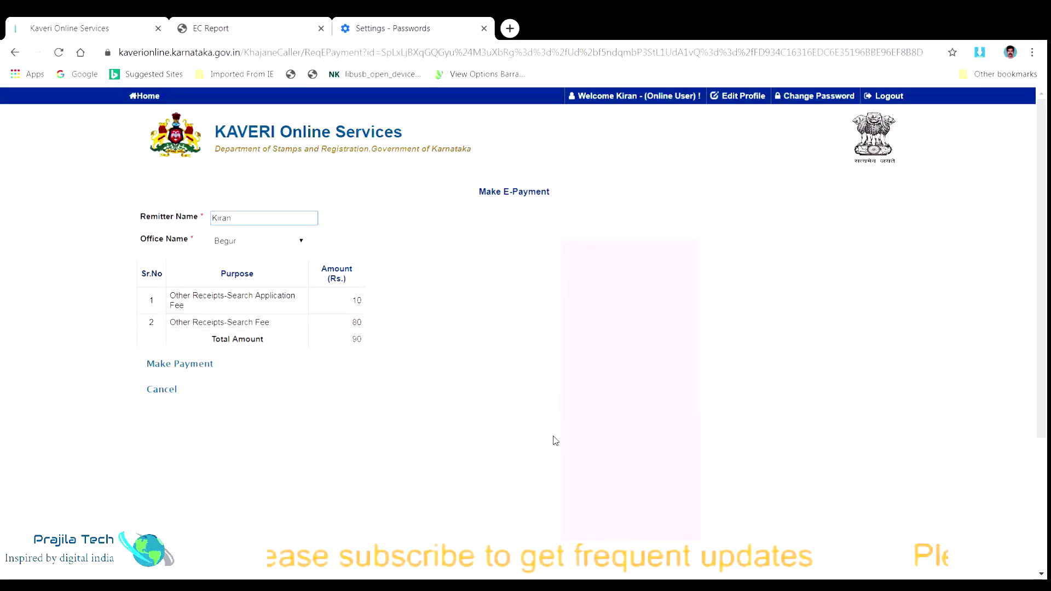
{"action": "left_click", "coordinate": [204, 368]}
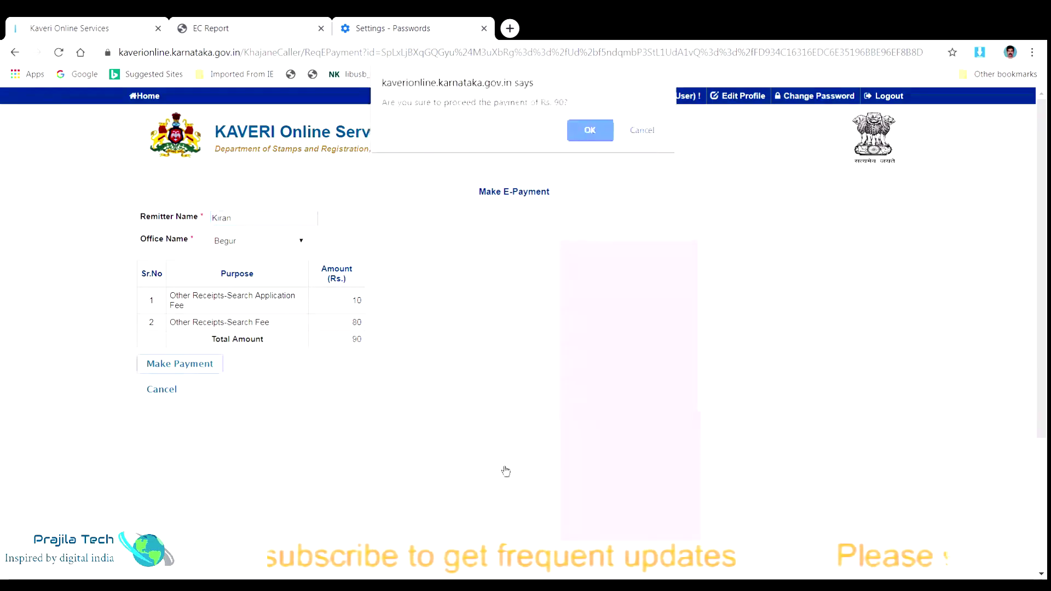
{"action": "left_click", "coordinate": [587, 133]}
{"action": "left_click", "coordinate": [585, 131]}
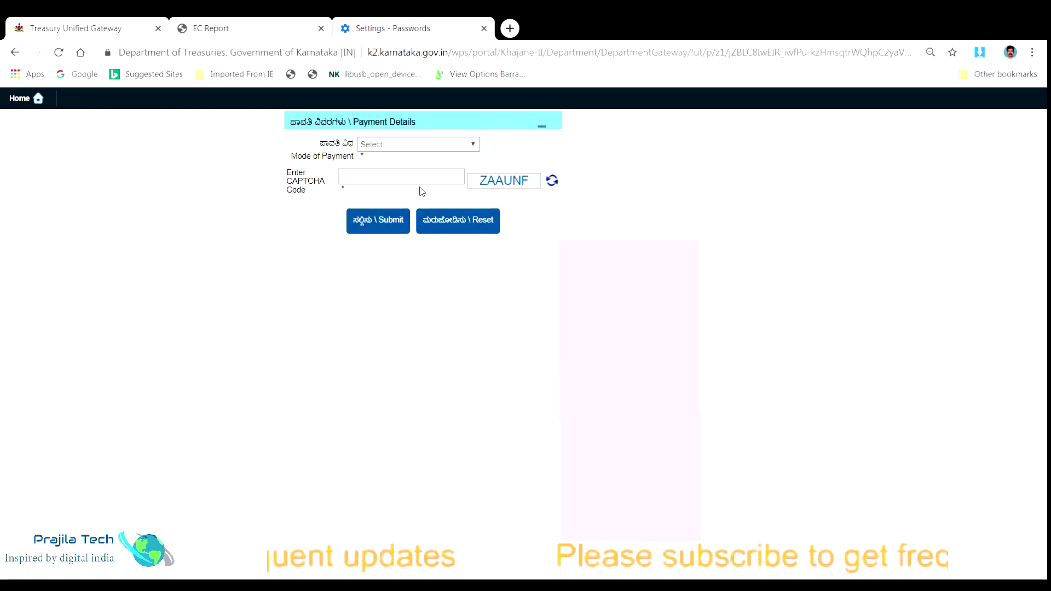
Pay by Netbanking with direct integration through AXIS Bank and enter the CAPTCHA code
{"action": "key", "text": "Down"}
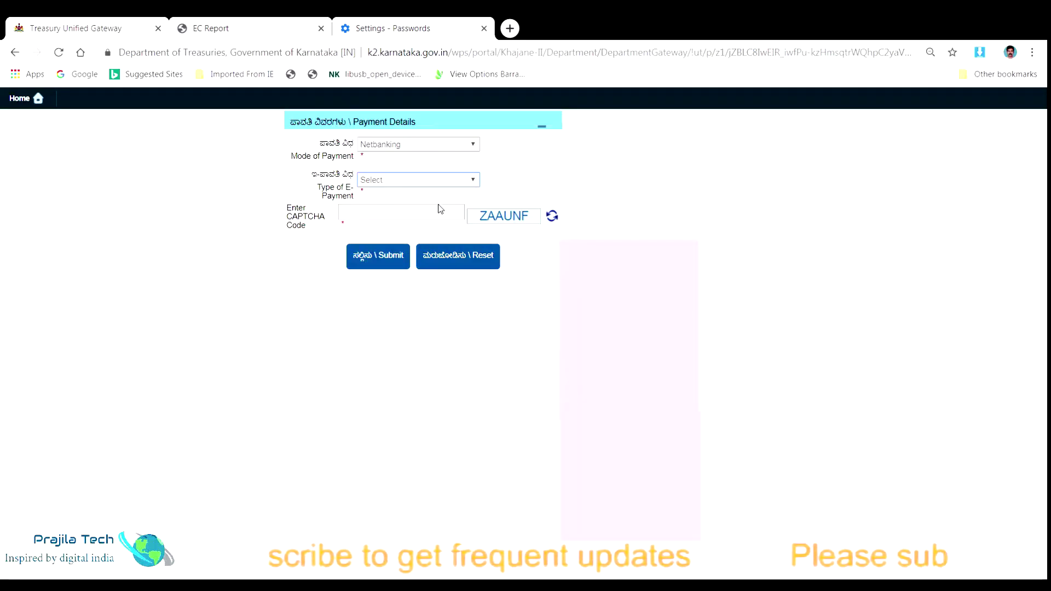
{"action": "left_click", "coordinate": [443, 204]}
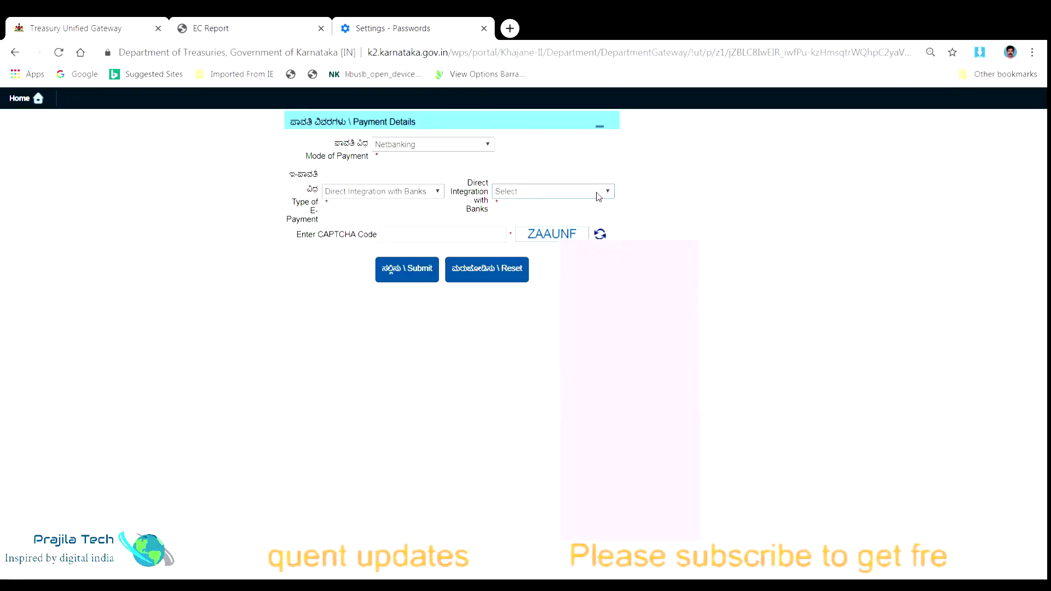
{"action": "left_click", "coordinate": [557, 212]}
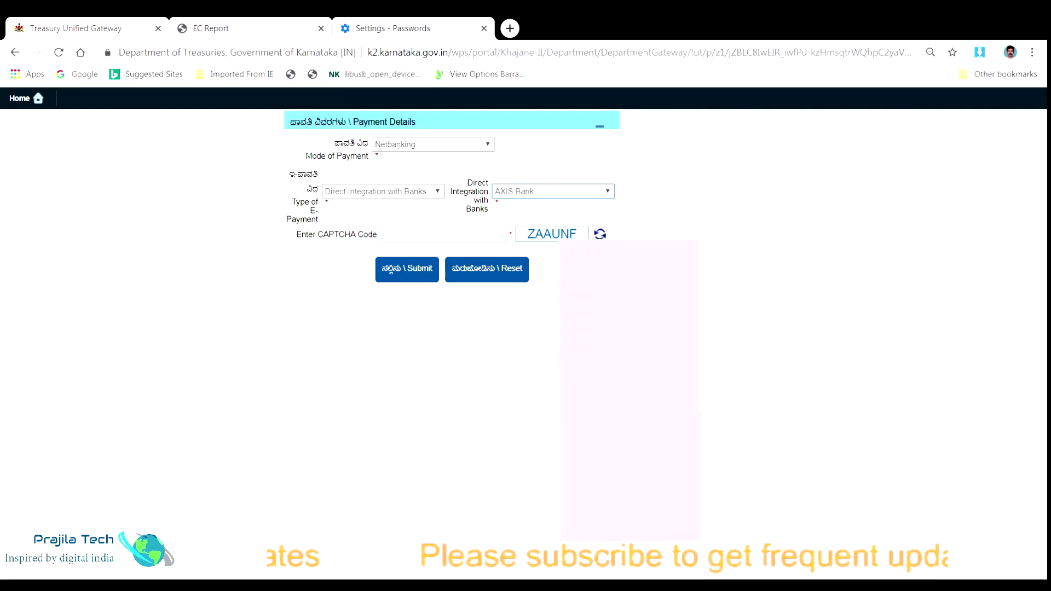
{"action": "left_click", "coordinate": [448, 241]}
{"action": "type", "text": "ZAA"}
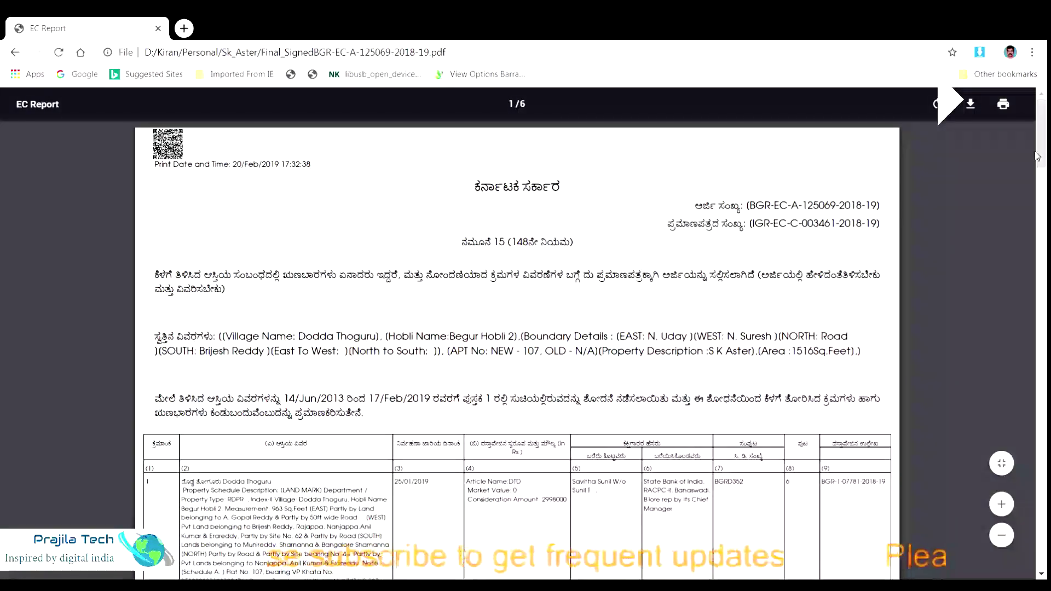
Inspect the property line and print date and time on page 1 of the signed EC
{"action": "left_click_drag", "start_coordinate": [1039, 153], "coordinate": [1043, 157]}
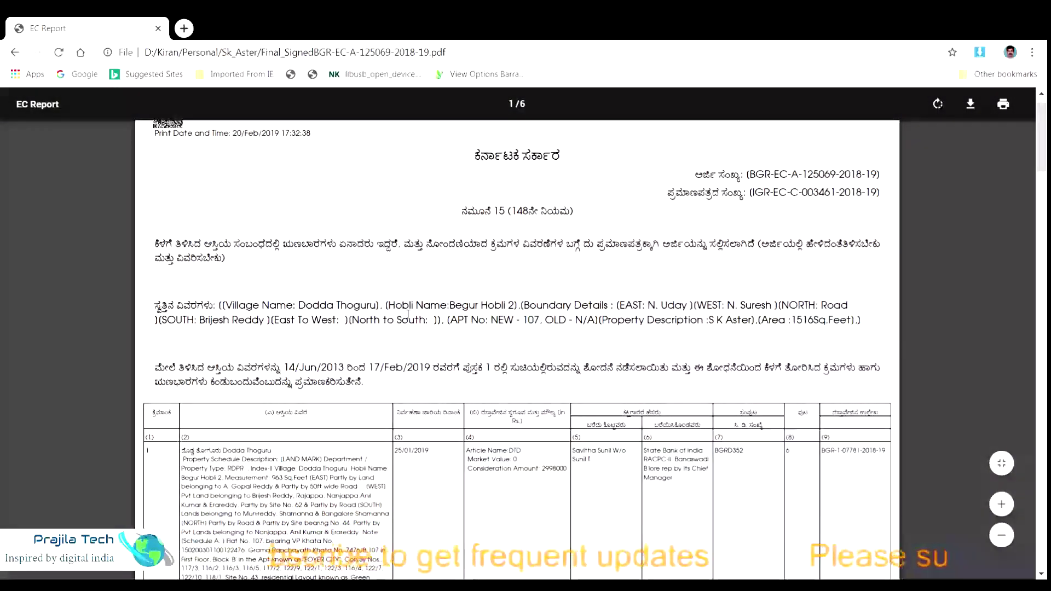
{"action": "left_click_drag", "start_coordinate": [396, 305], "coordinate": [587, 320]}
{"action": "left_click", "coordinate": [723, 278]}
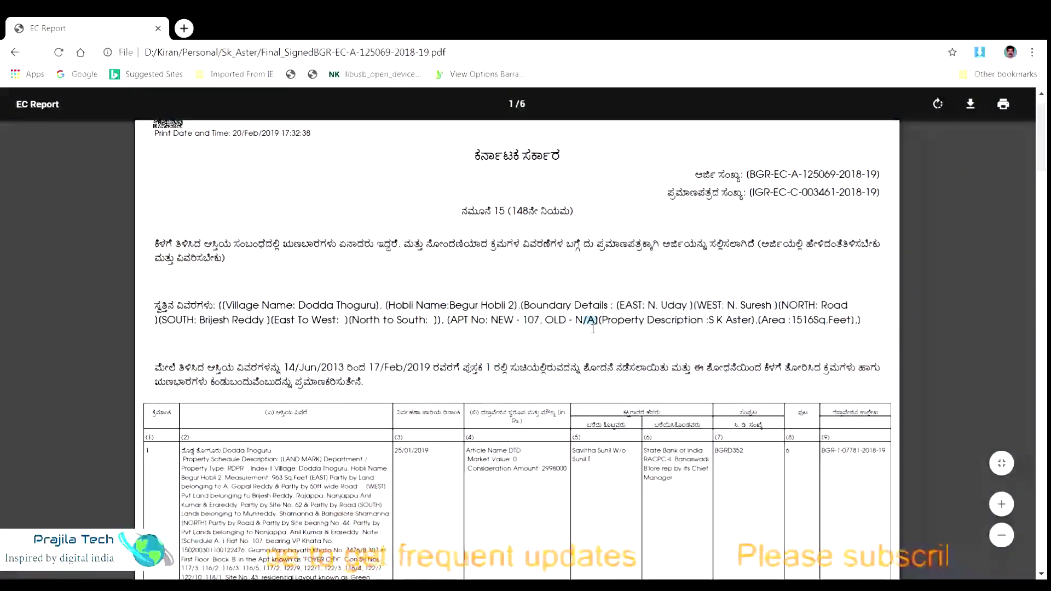
{"action": "left_click_drag", "start_coordinate": [1041, 156], "coordinate": [1041, 112]}
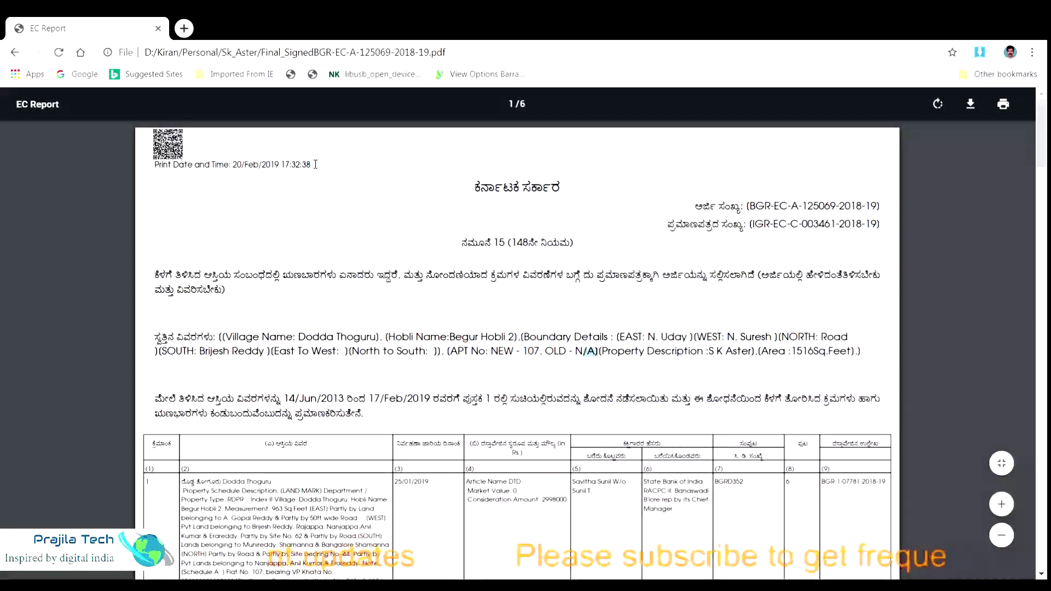
{"action": "left_click_drag", "start_coordinate": [311, 163], "coordinate": [156, 164]}
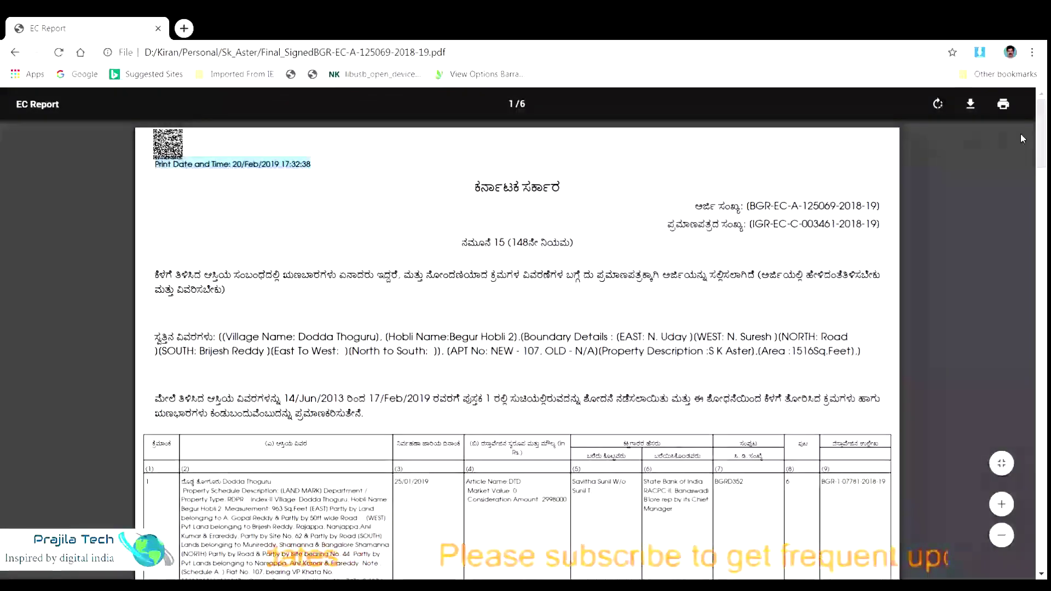
Scroll the signed EC through to the digital signatures on page 6
{"action": "left_click_drag", "start_coordinate": [1041, 137], "coordinate": [1041, 517]}
{"action": "scroll", "coordinate": [517, 350], "scroll_direction": "down", "scroll_amount": 5}
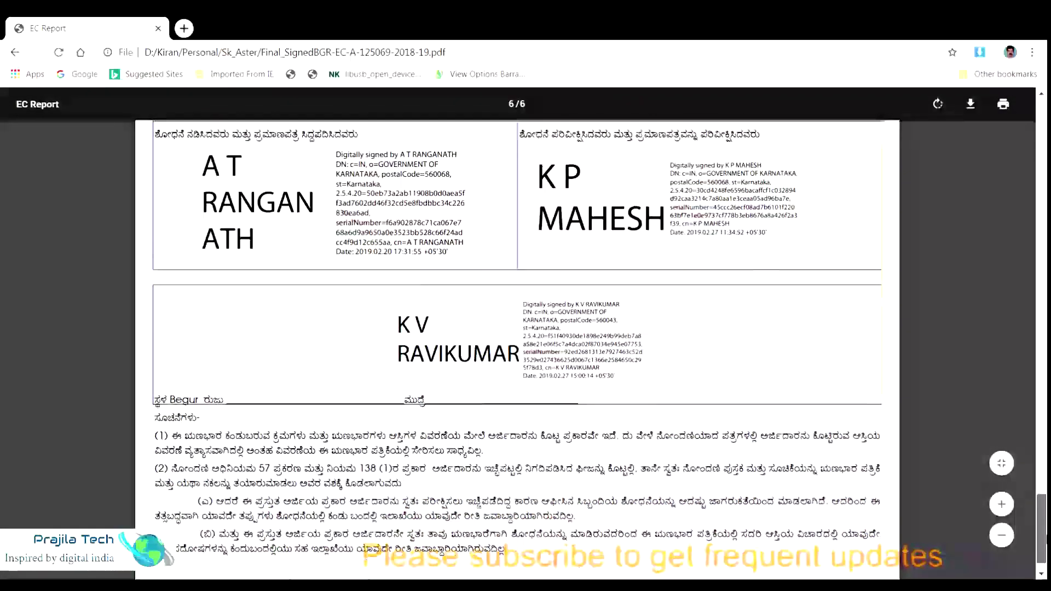
{"action": "scroll", "coordinate": [517, 350], "scroll_direction": "up", "scroll_amount": 2}
{"action": "scroll", "coordinate": [518, 351], "scroll_direction": "down", "scroll_amount": 2}
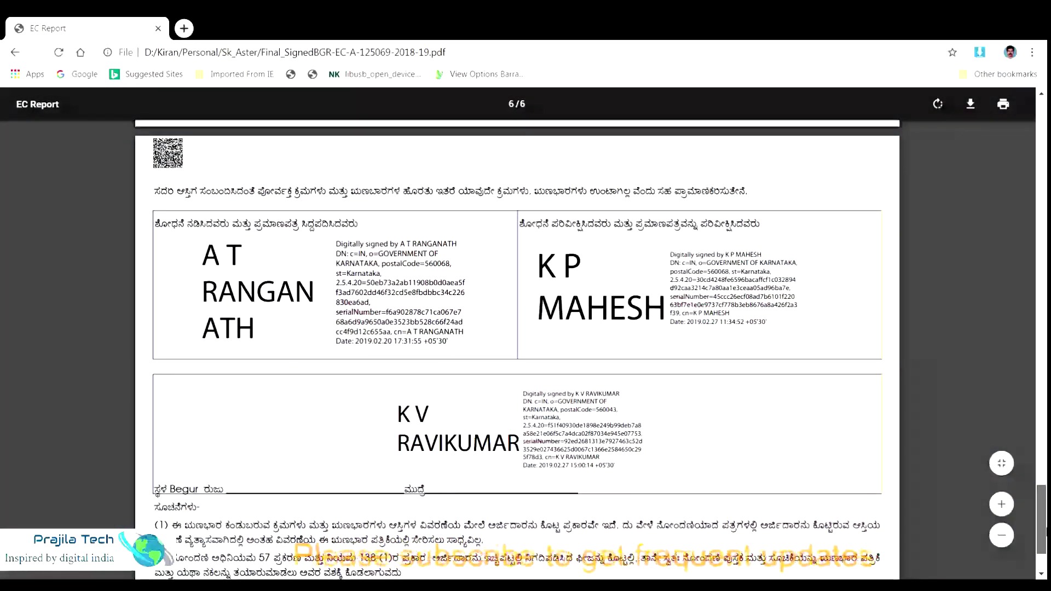
{"action": "scroll", "coordinate": [1039, 507], "scroll_direction": "down", "scroll_amount": 1}
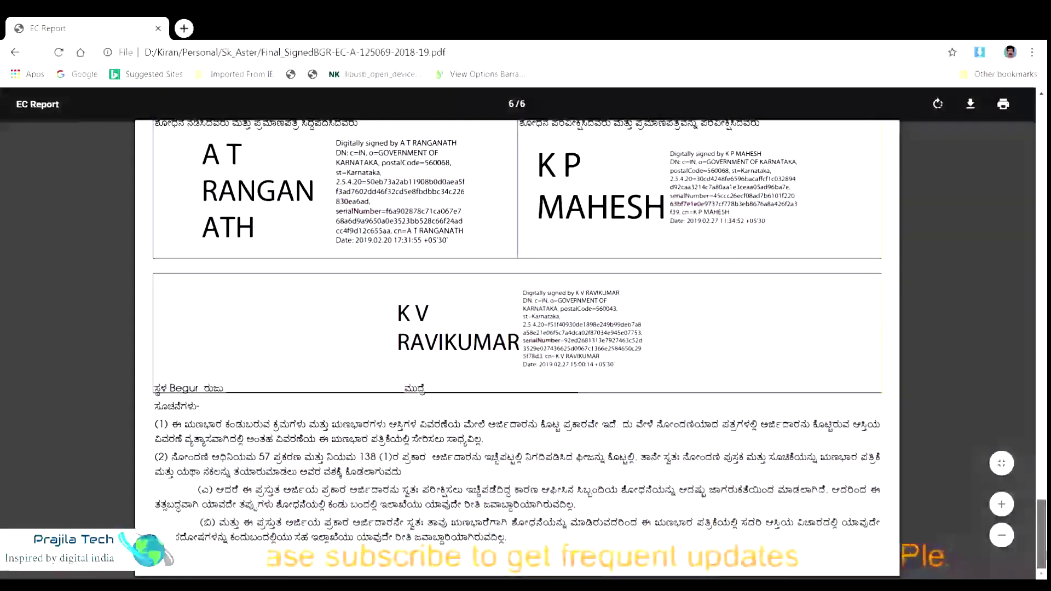
{"action": "scroll", "coordinate": [1039, 507], "scroll_direction": "up", "scroll_amount": 3}
{"action": "mouse_move", "coordinate": [1038, 506]}
{"action": "left_mouse_down"}
{"action": "mouse_move", "coordinate": [1030, 432]}
{"action": "mouse_move", "coordinate": [1045, 546]}
{"action": "left_mouse_up"}
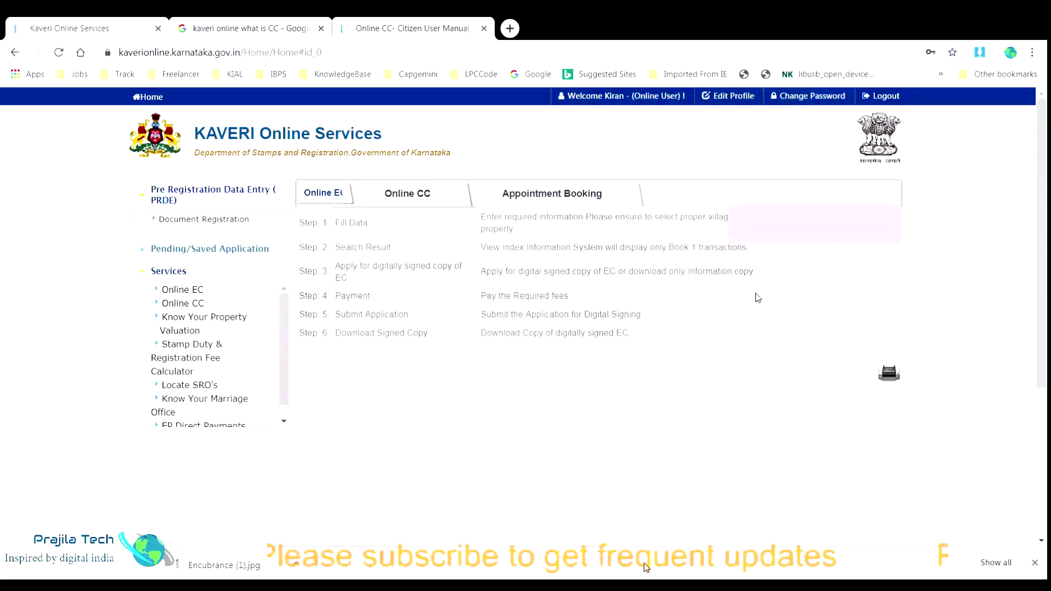
List saved OnlineECApplication entries and load the first application's details page
{"action": "left_click", "coordinate": [168, 248]}
{"action": "left_click", "coordinate": [175, 243]}
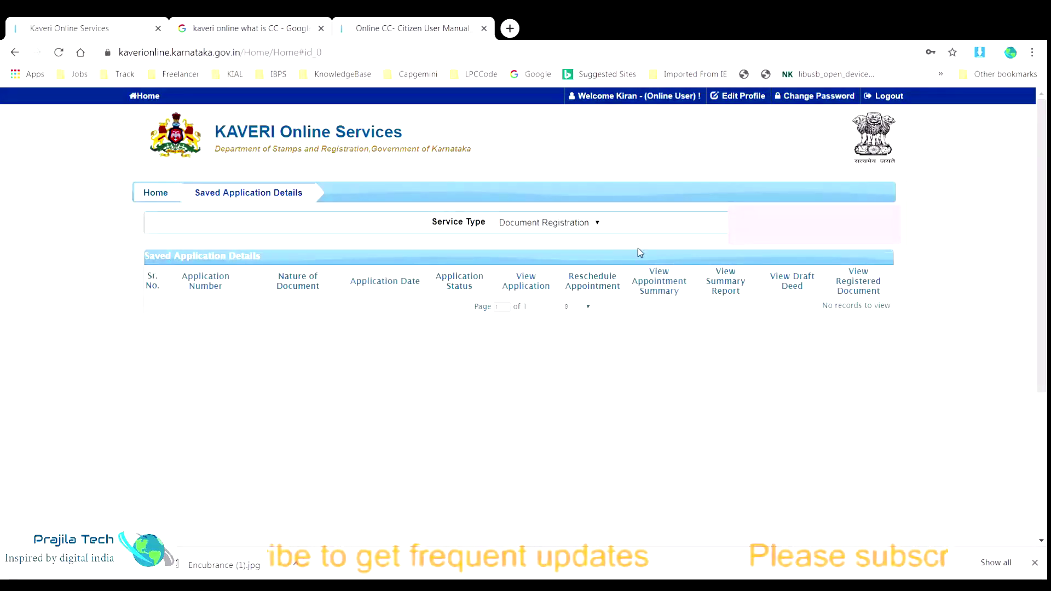
{"action": "left_click", "coordinate": [565, 249]}
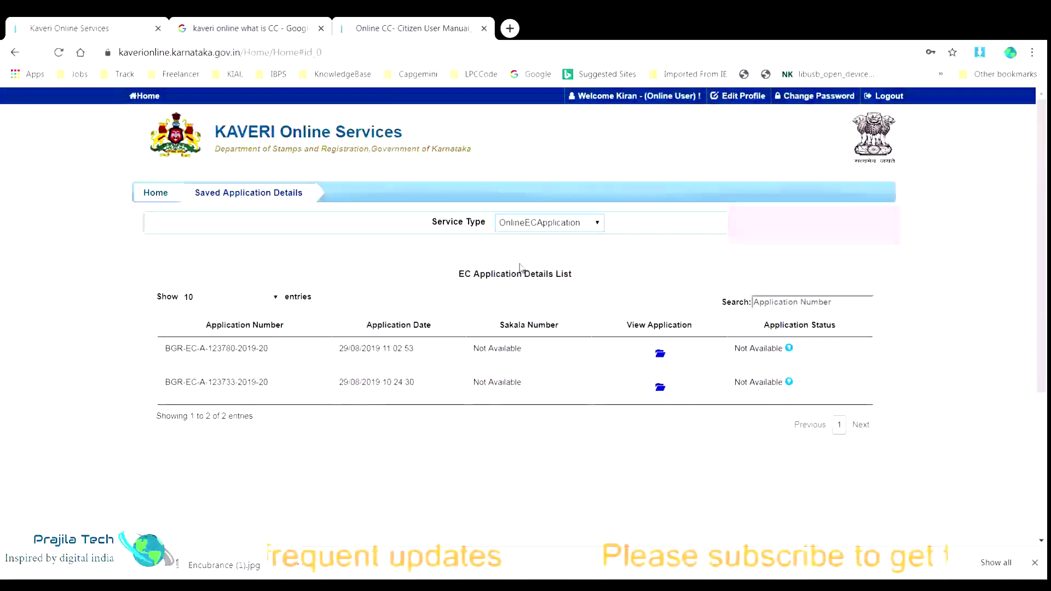
{"action": "left_click_drag", "start_coordinate": [166, 348], "coordinate": [274, 352]}
{"action": "left_click_drag", "start_coordinate": [339, 350], "coordinate": [529, 350]}
{"action": "left_click", "coordinate": [564, 480]}
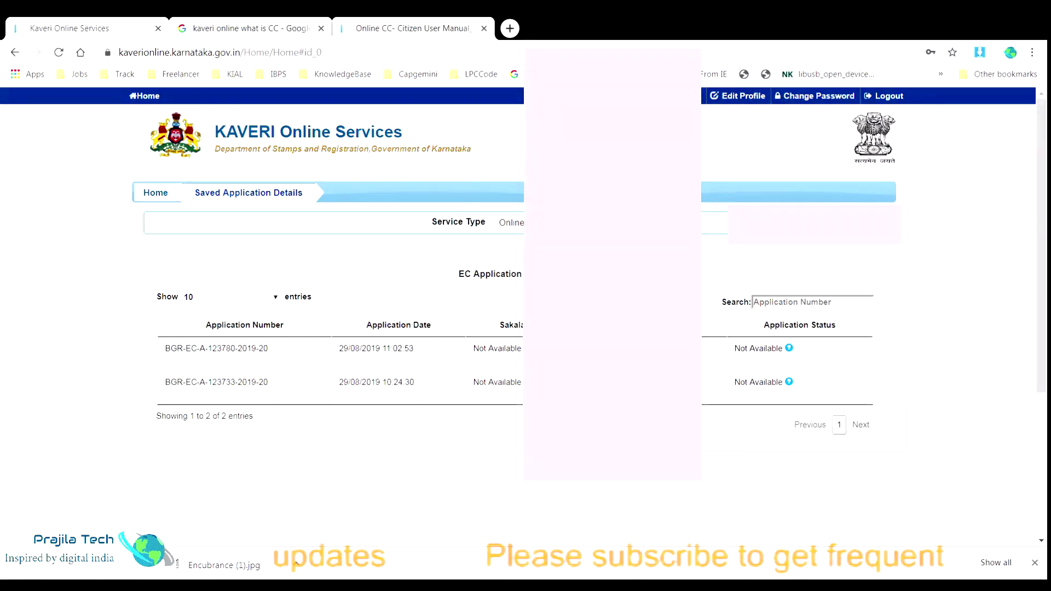
{"action": "key", "text": "F5"}
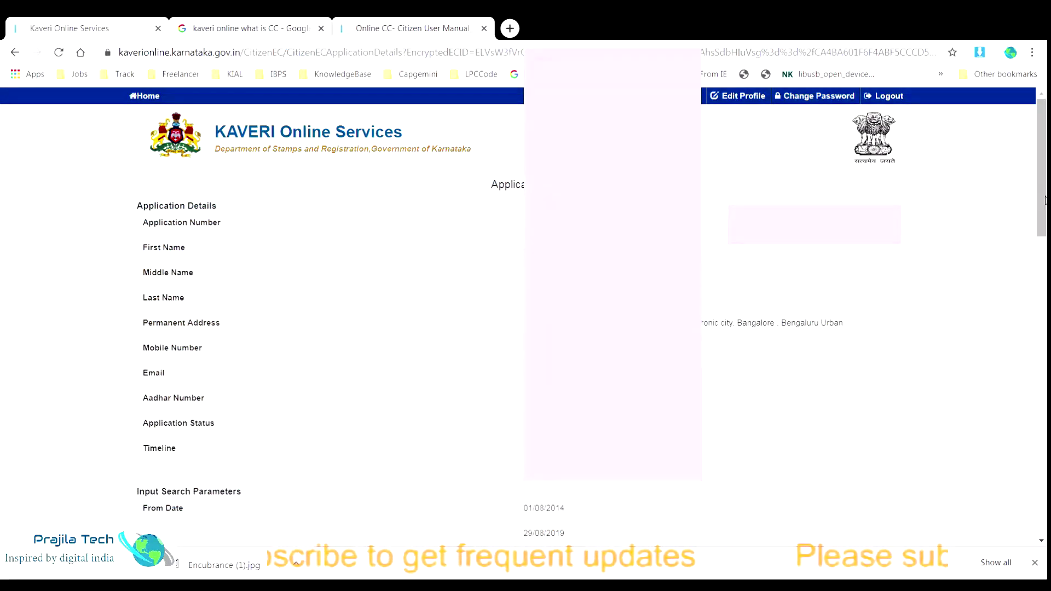
Scroll to the Payment section and open the application's Payment Status page
{"action": "left_click_drag", "start_coordinate": [1043, 200], "coordinate": [1046, 245]}
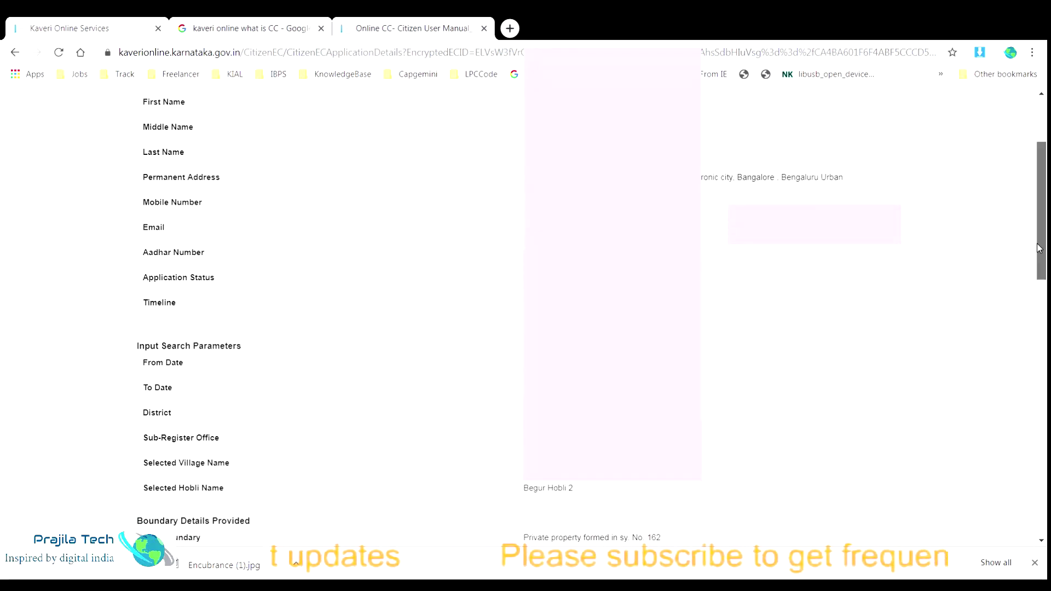
{"action": "scroll", "coordinate": [1041, 249], "scroll_direction": "up", "scroll_amount": 3}
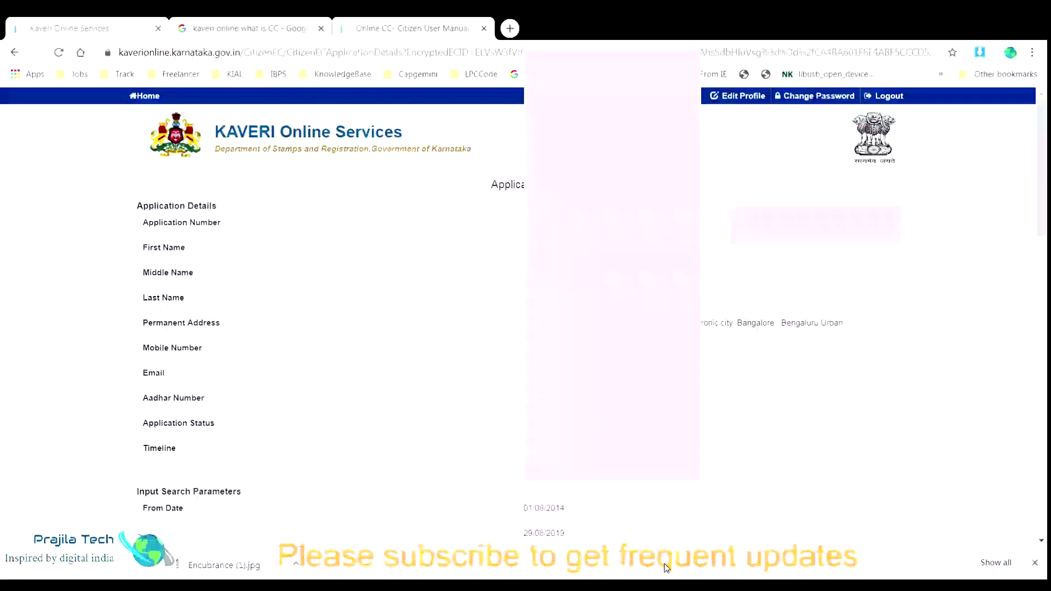
{"action": "scroll", "coordinate": [669, 568], "scroll_direction": "down", "scroll_amount": 10}
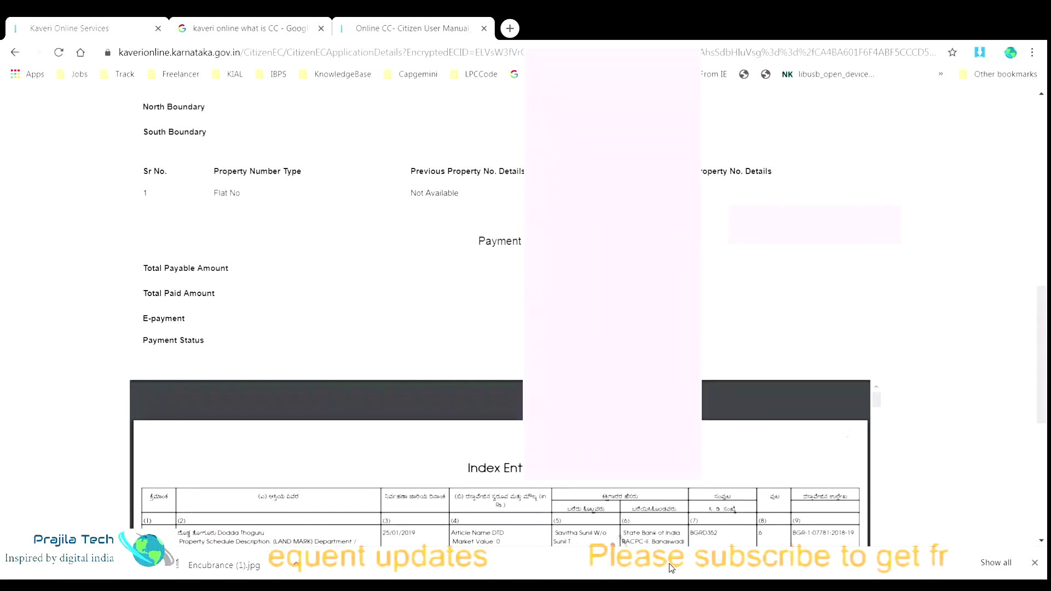
{"action": "scroll", "coordinate": [670, 568], "scroll_direction": "up", "scroll_amount": 3}
{"action": "left_click", "coordinate": [570, 519]}
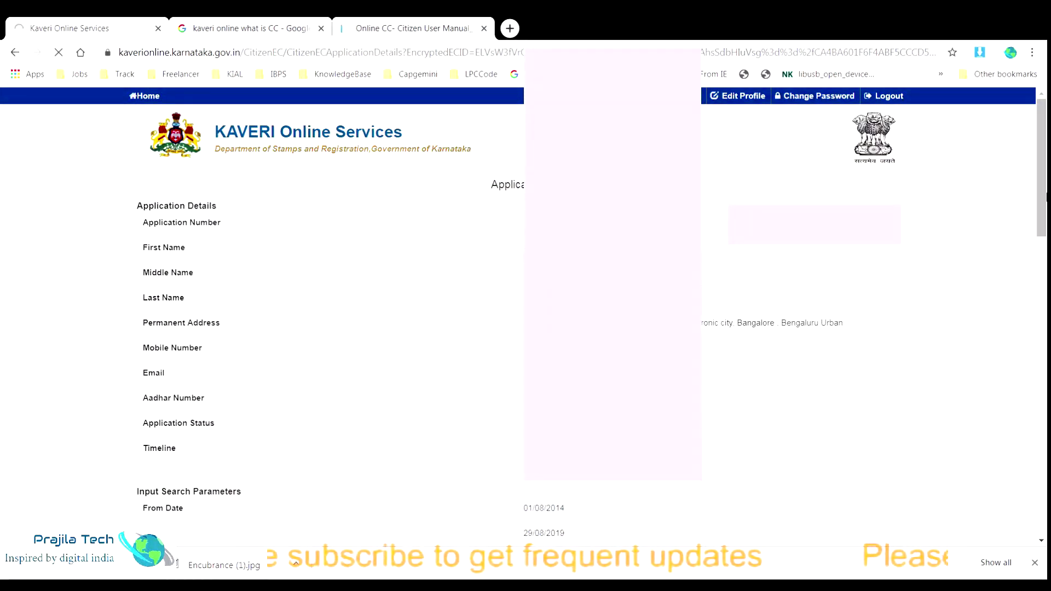
{"action": "scroll", "coordinate": [915, 199], "scroll_direction": "down", "scroll_amount": 2}
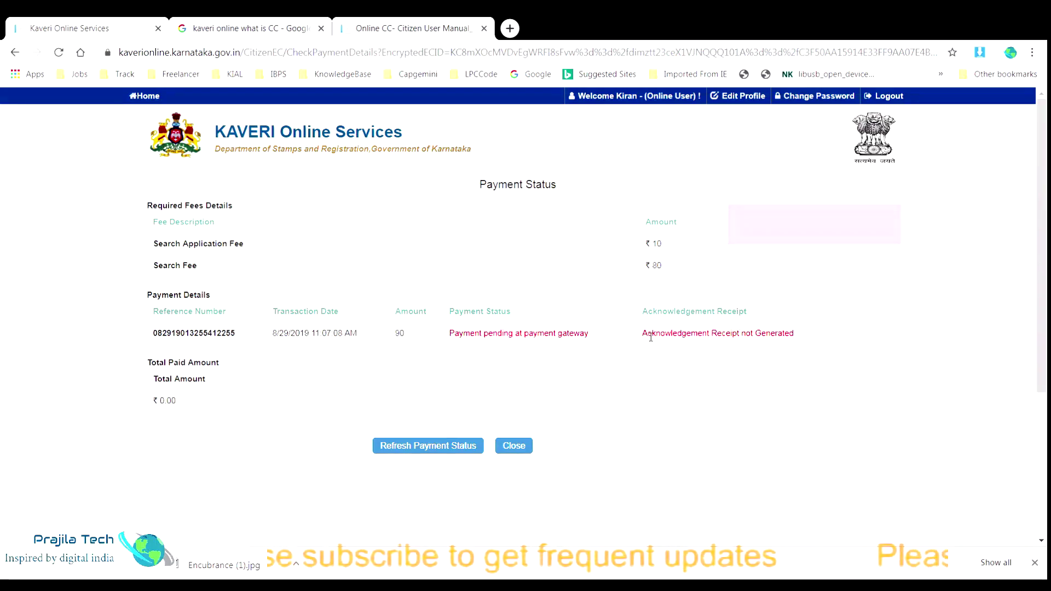
Highlight the acknowledgement status, the pending ₹90 payment status and the ₹0.00 Total Paid Amount to verify them
{"action": "left_click_drag", "start_coordinate": [648, 335], "coordinate": [771, 335]}
{"action": "left_click", "coordinate": [535, 342]}
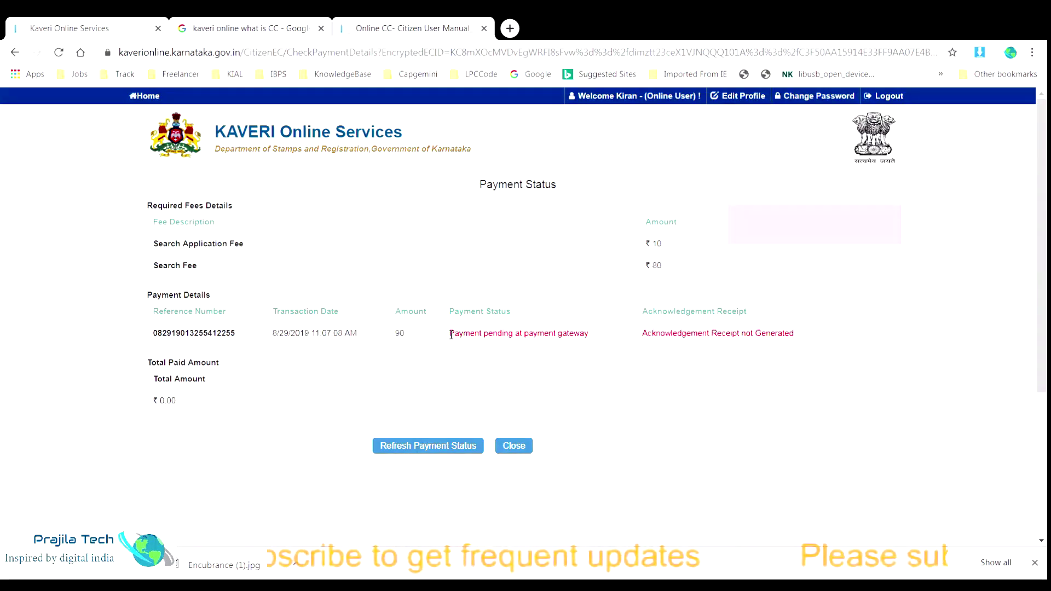
{"action": "left_click_drag", "start_coordinate": [449, 334], "coordinate": [601, 331]}
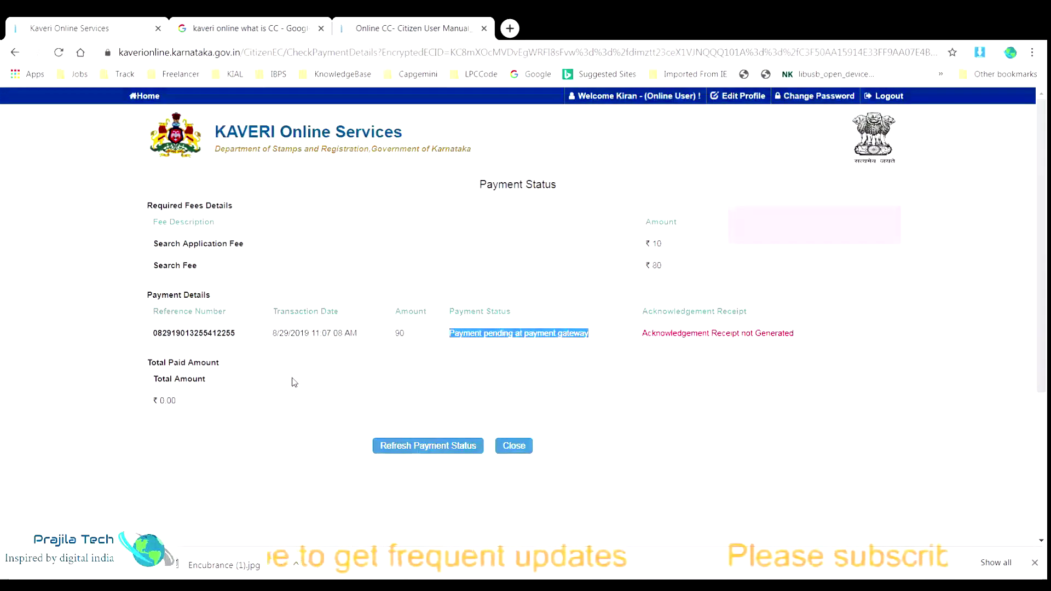
{"action": "left_click", "coordinate": [211, 393]}
{"action": "left_click_drag", "start_coordinate": [193, 404], "coordinate": [155, 386]}
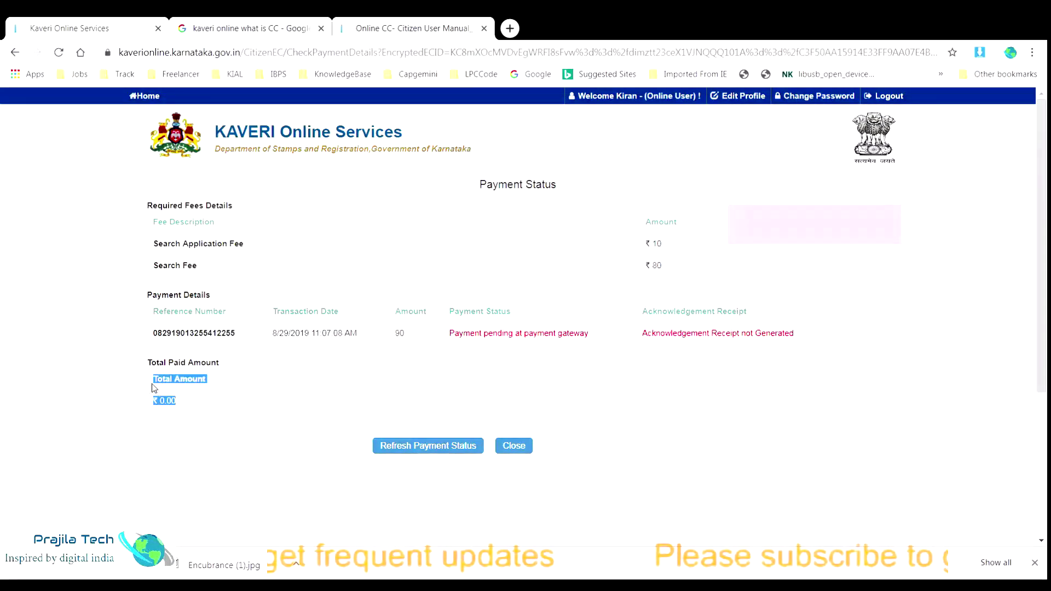
{"action": "left_click", "coordinate": [681, 402]}
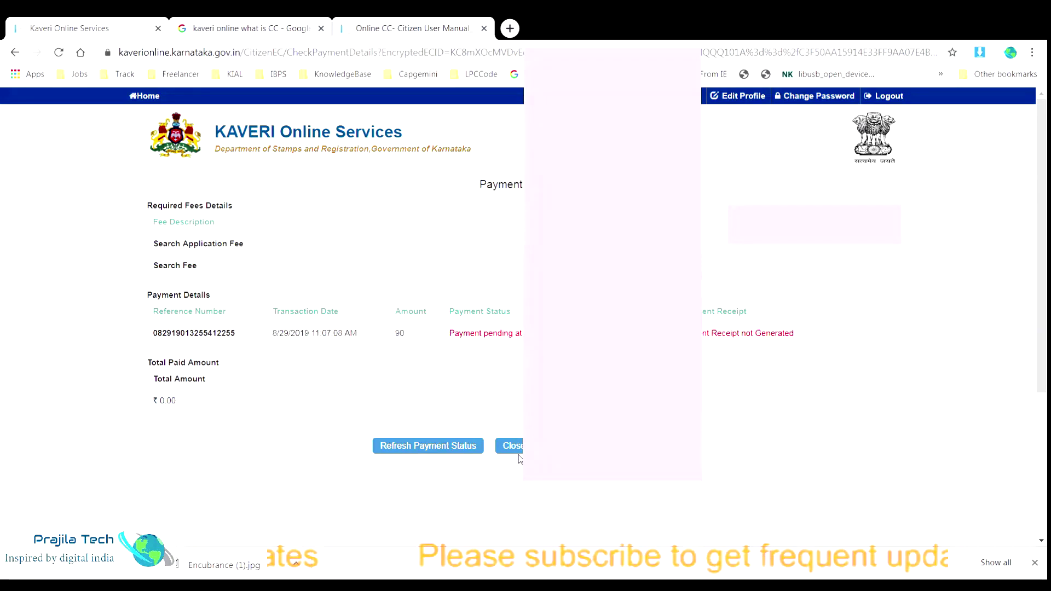
Close the Payment Status page and scroll down to the EC's Index Entries table
{"action": "left_click", "coordinate": [520, 452]}
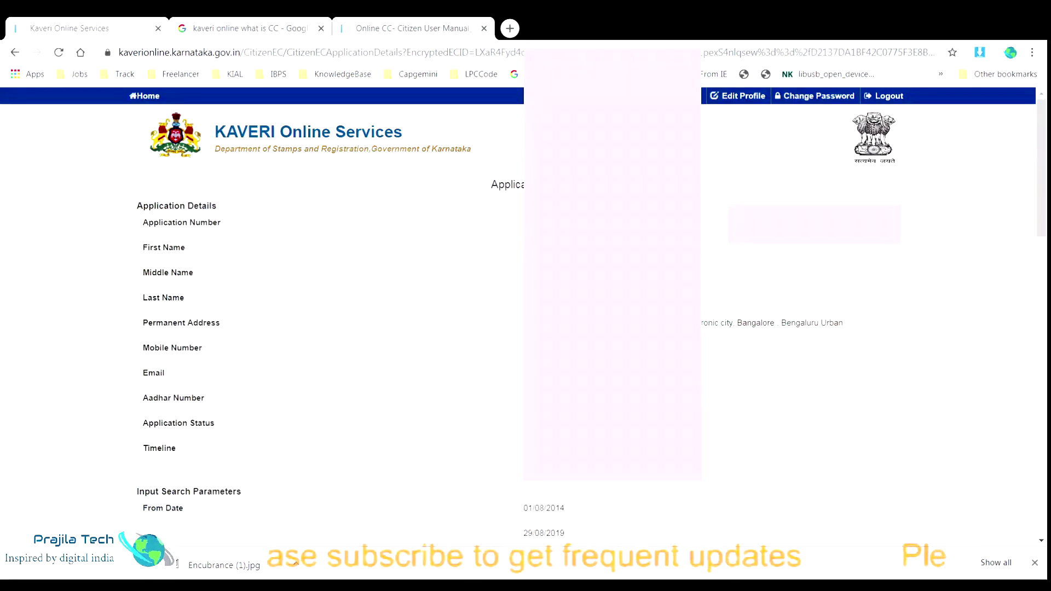
{"action": "left_click_drag", "start_coordinate": [1046, 195], "coordinate": [1047, 493]}
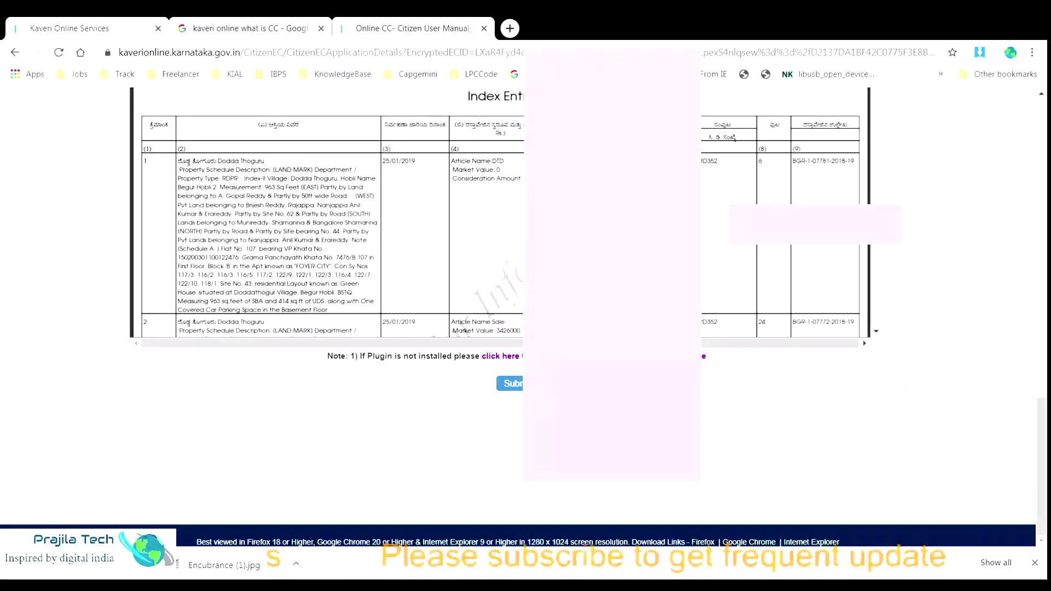
Switch to the 'Online CC- Citizen User Manual' tab showing the CC application list
{"action": "left_click", "coordinate": [410, 28]}
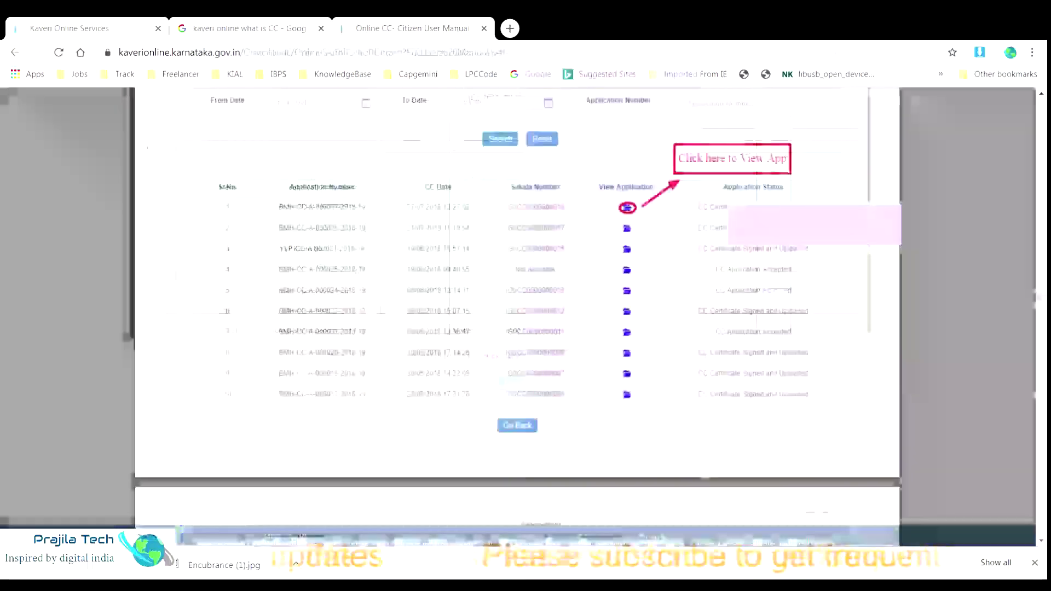